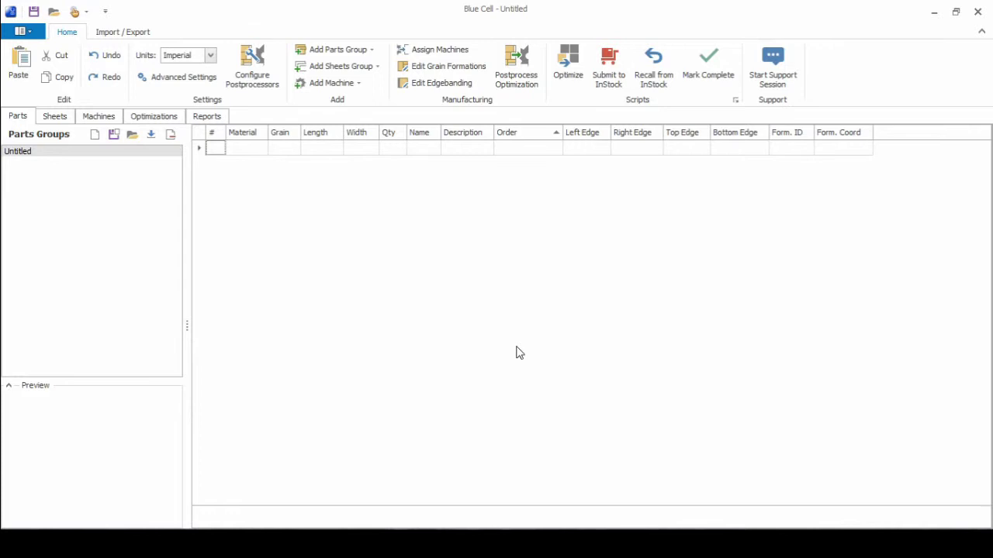
- Open the DataLink configuration and review the items of the Cabinet Vision and CUT import sequences
left_click(132, 34)
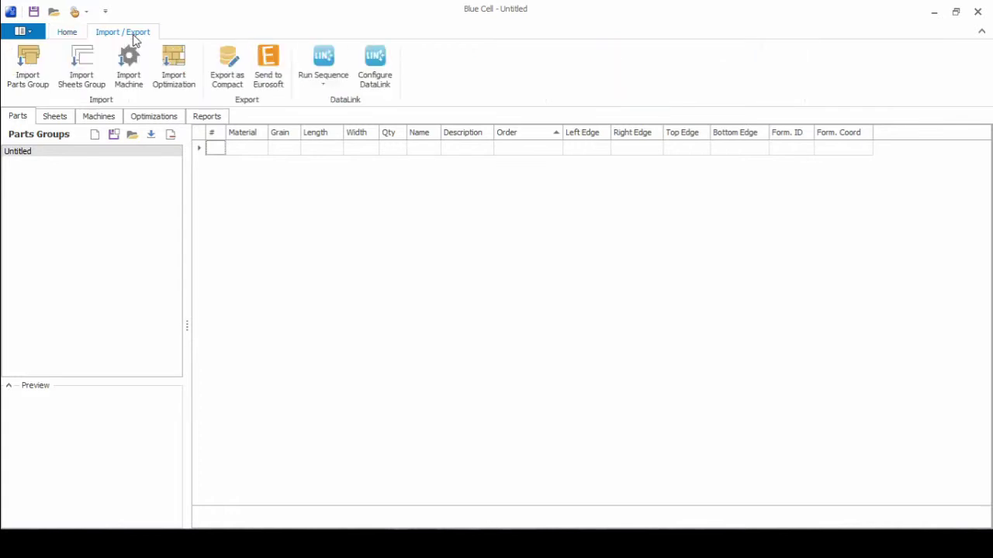
left_click(392, 78)
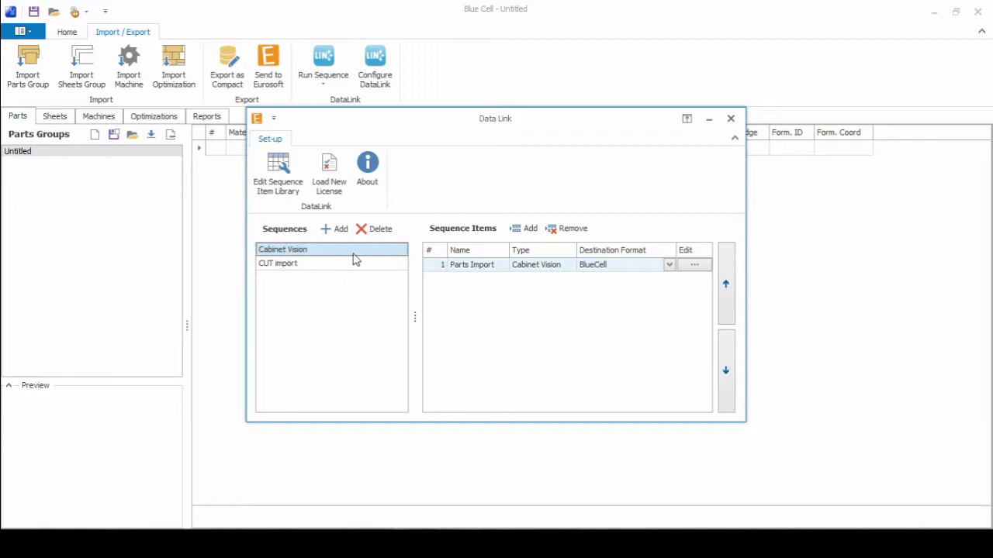
left_click(307, 269)
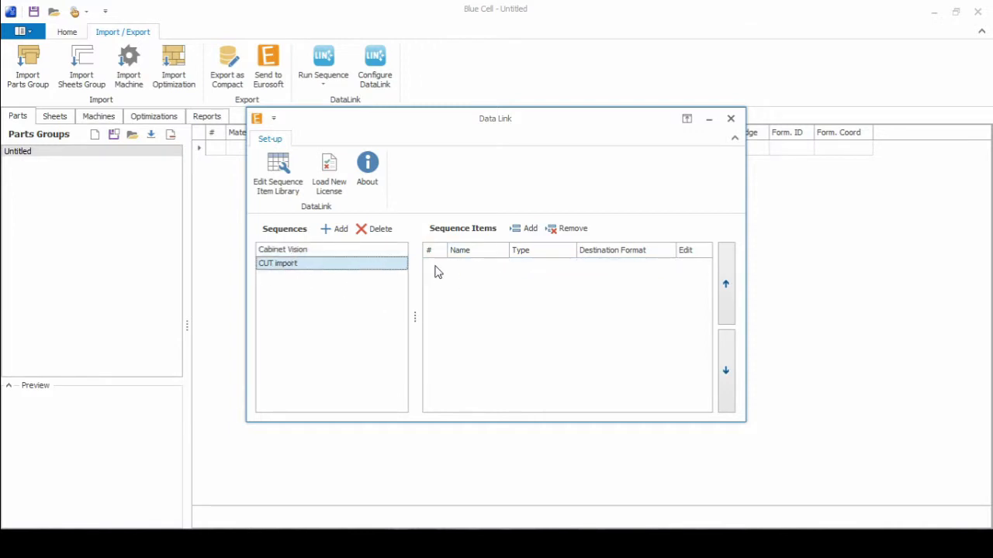
left_click(320, 251)
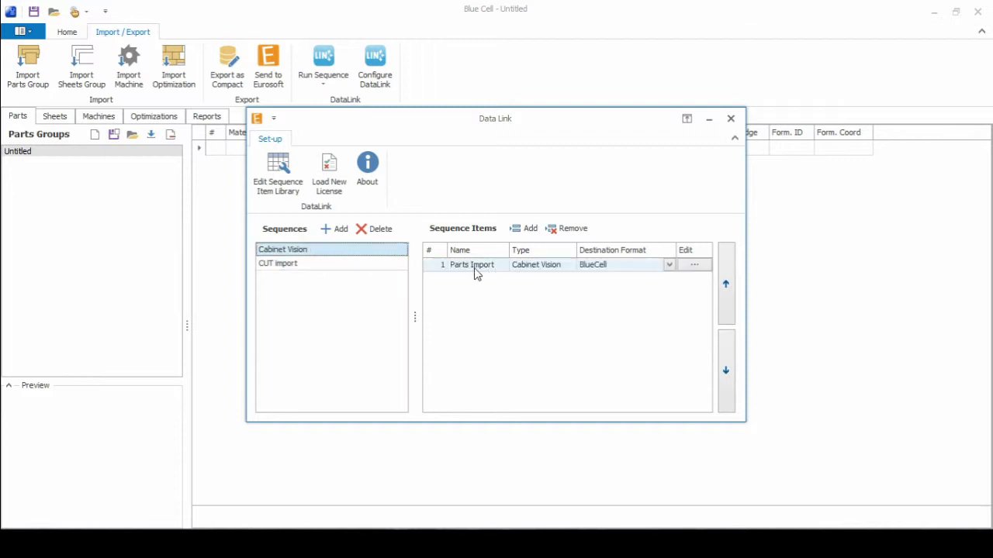
left_click(291, 266)
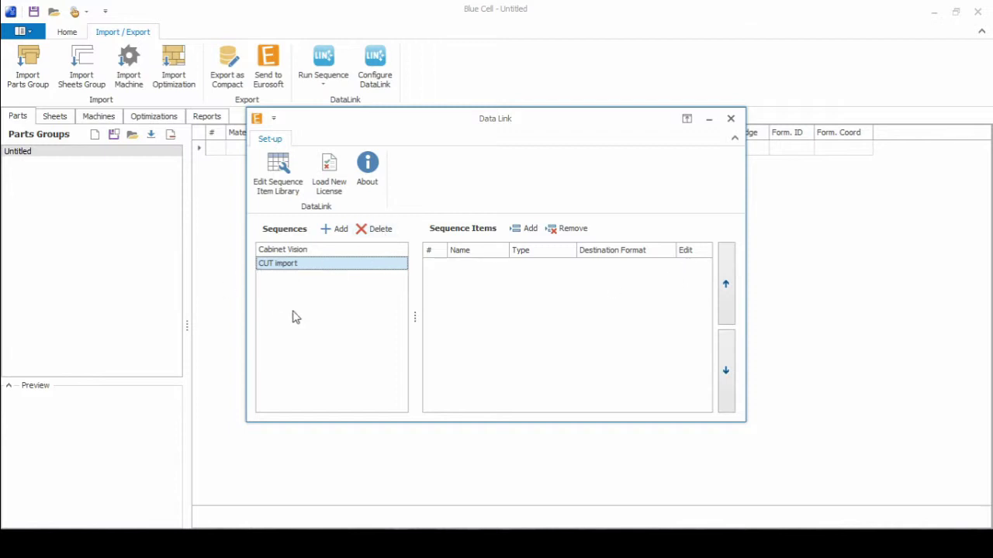
- Add a new sequence named "PNL import" and select it in the sequence list
left_click(336, 233)
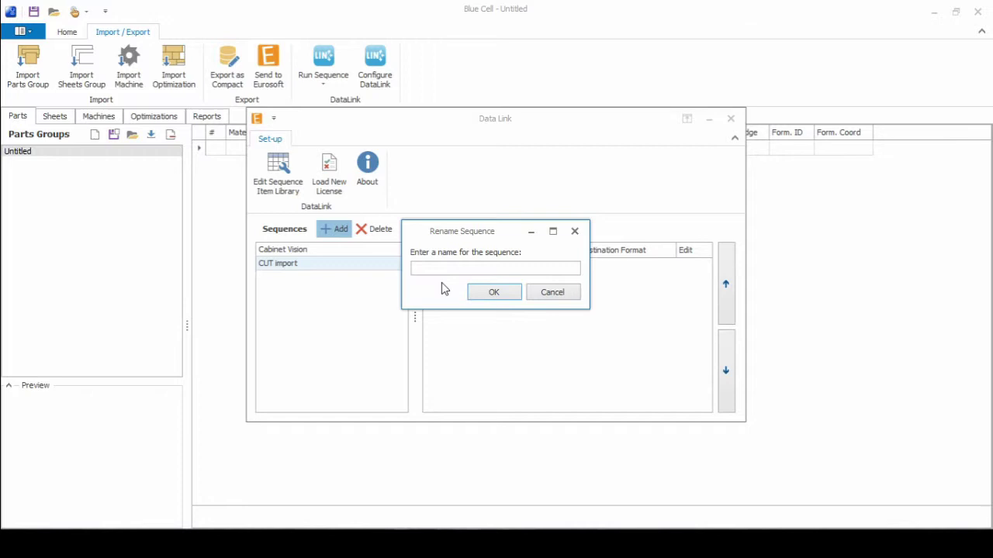
type("PNL import")
left_click(494, 292)
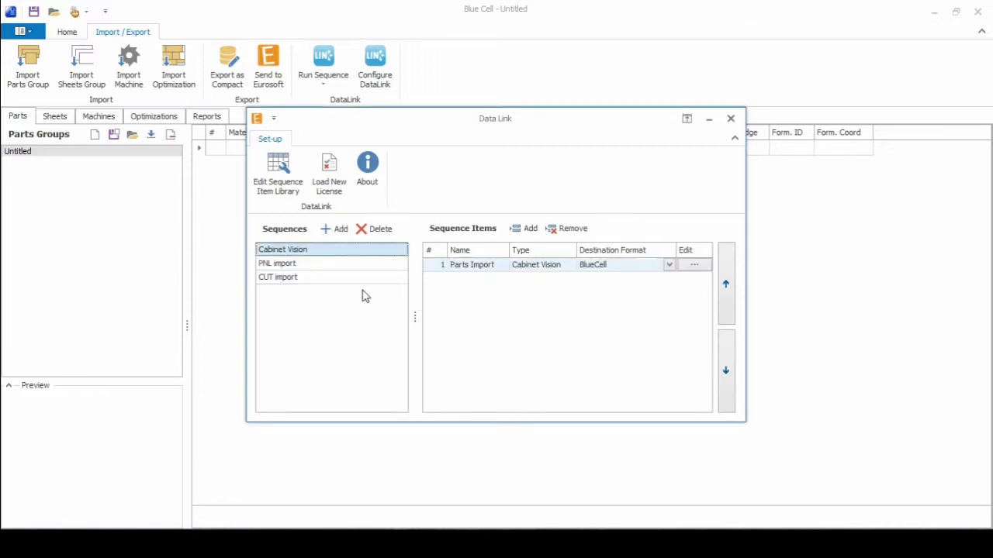
left_click(346, 266)
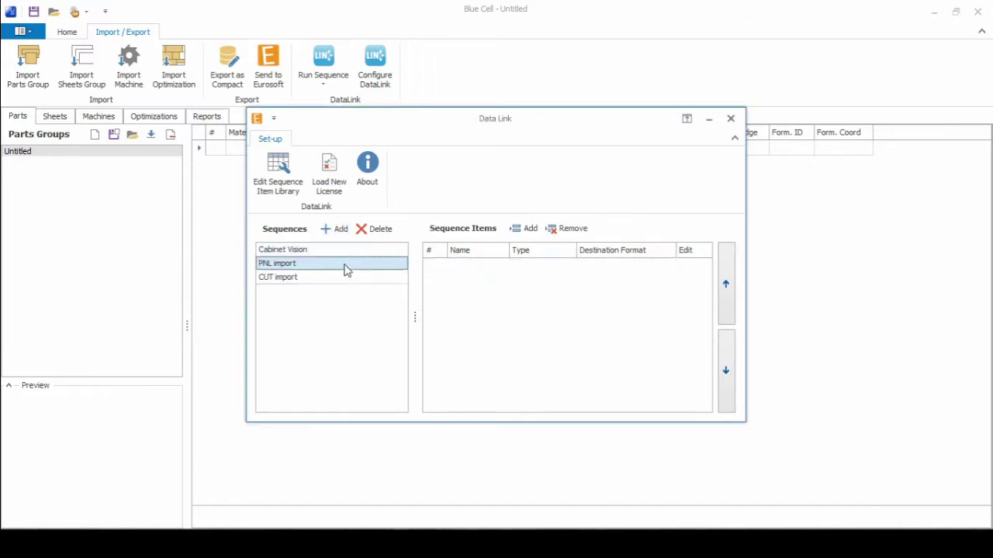
- Delete the PNL file template item from the sequence item library
left_click(298, 177)
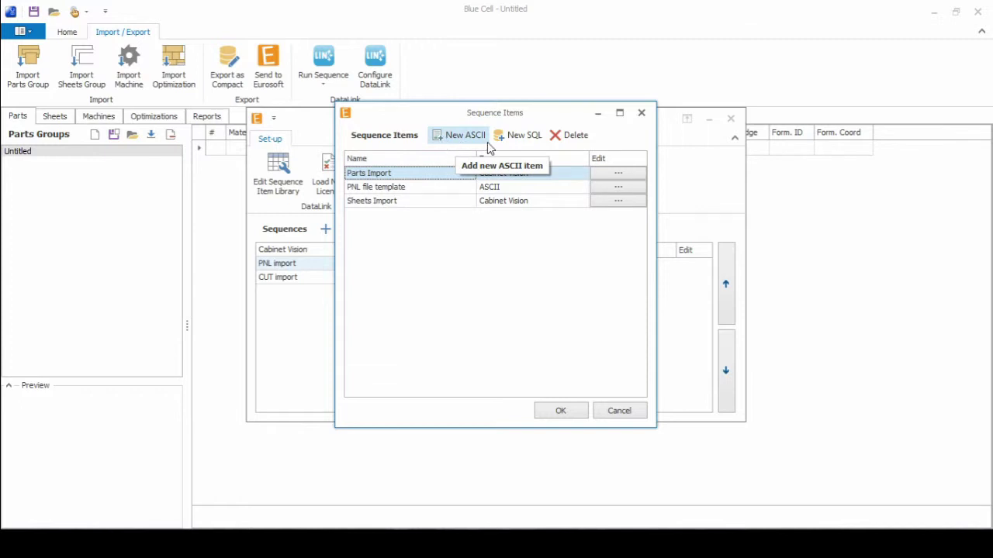
left_click(458, 187)
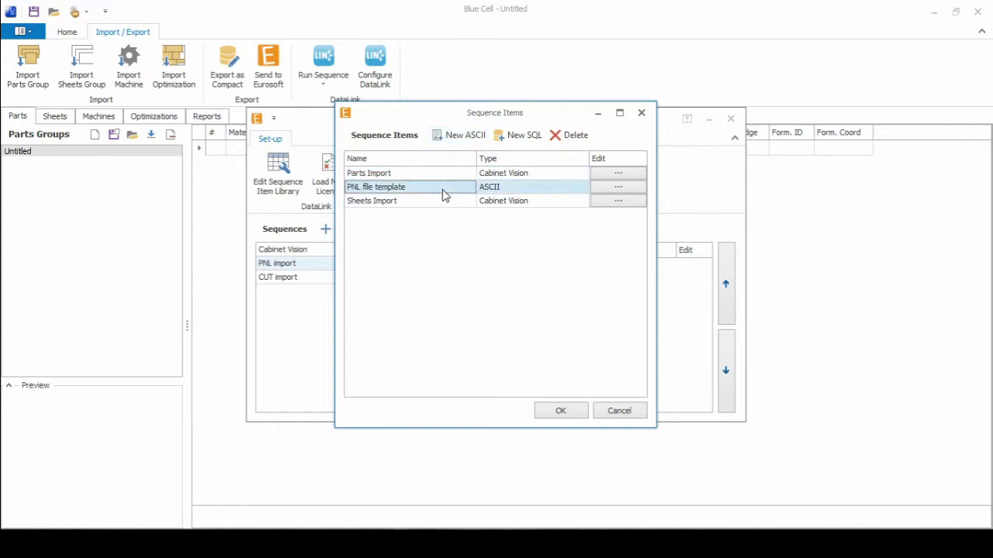
left_click(577, 137)
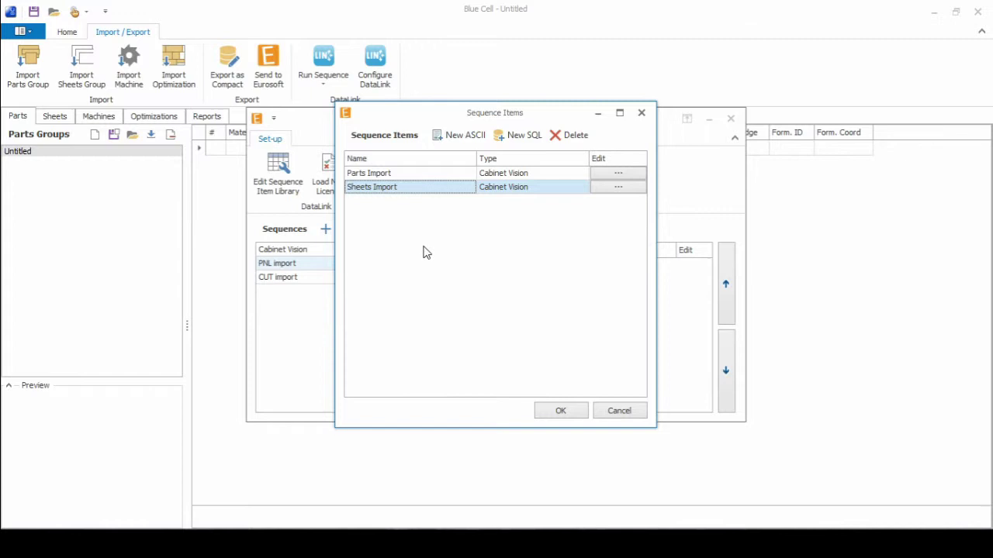
- Create a new ASCII sequence item and name it "PNL import template"
left_click(459, 138)
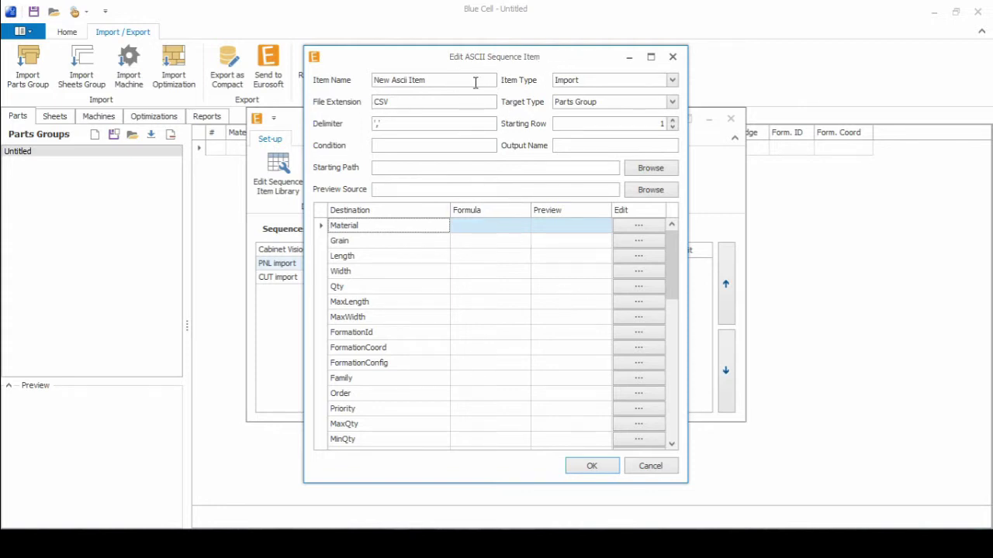
left_click_drag(474, 80, 366, 81)
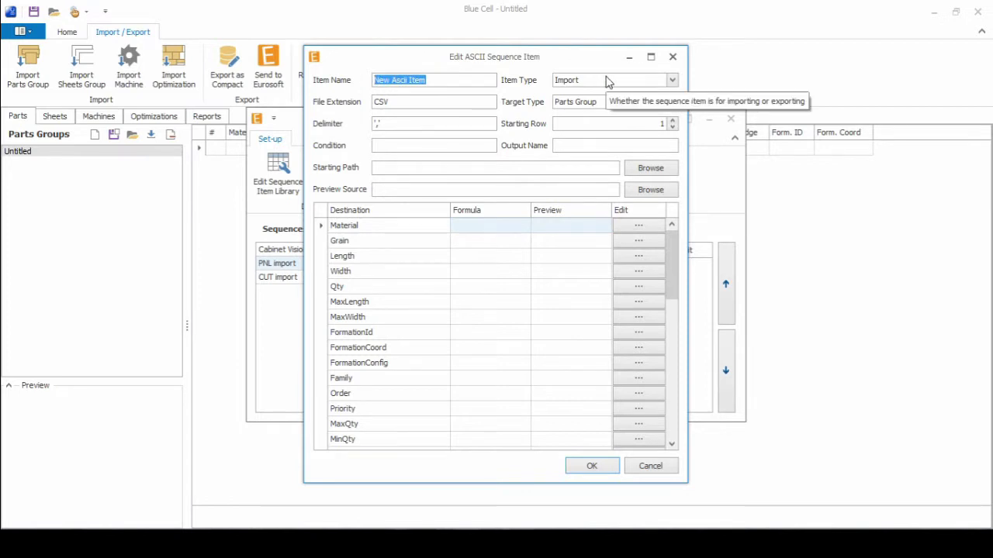
type("PNL")
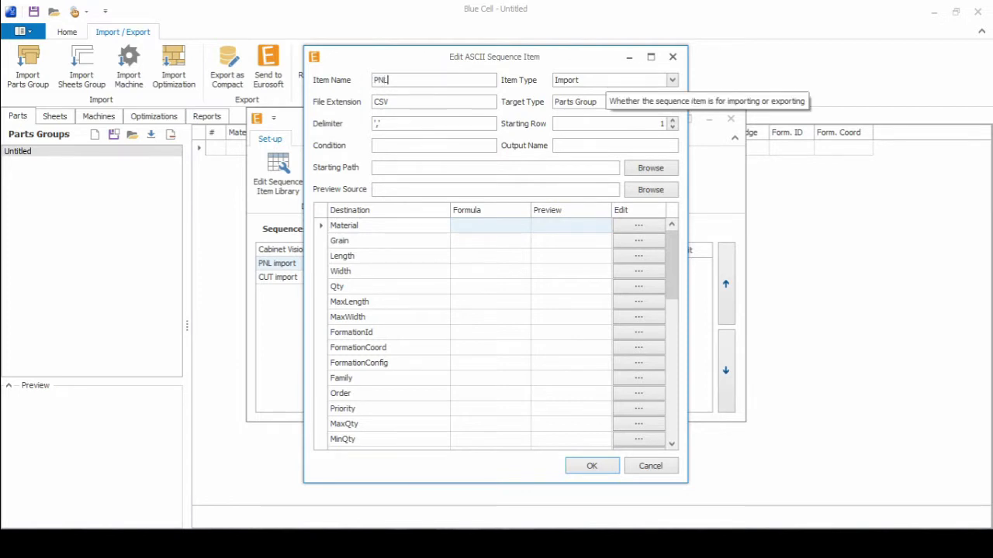
type(" import template")
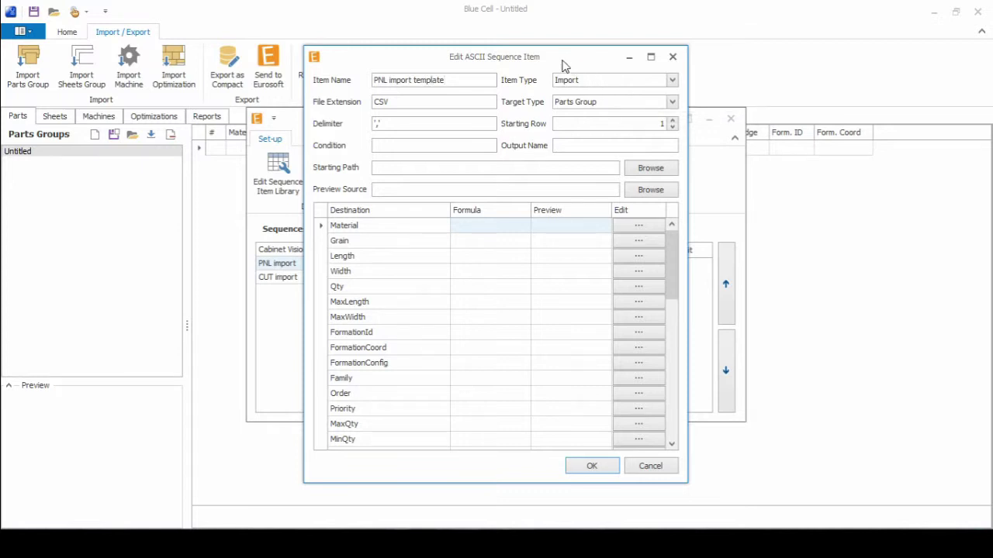
- Set the ASCII item's type to Import, its file extension to PNL and its target type to Parts Group
left_click(620, 84)
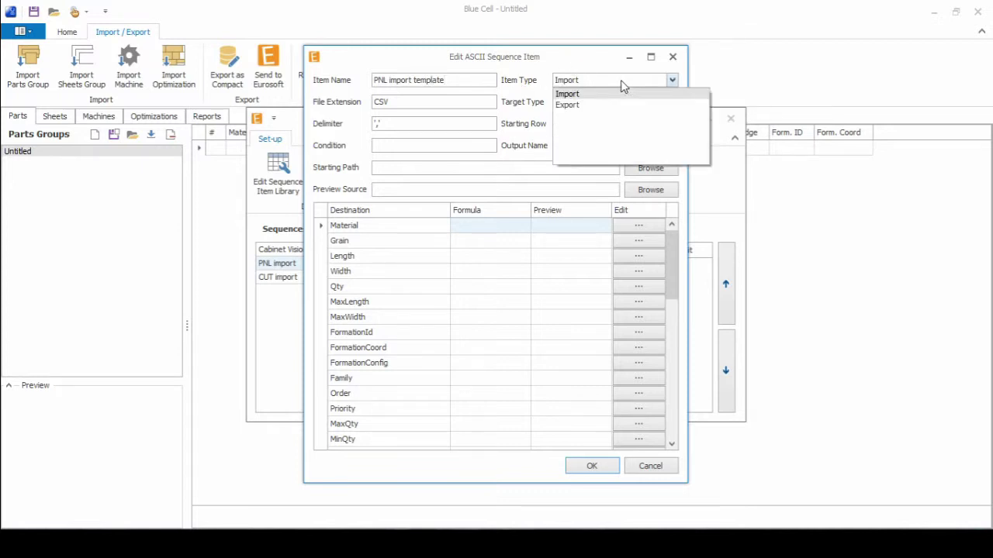
left_click(572, 95)
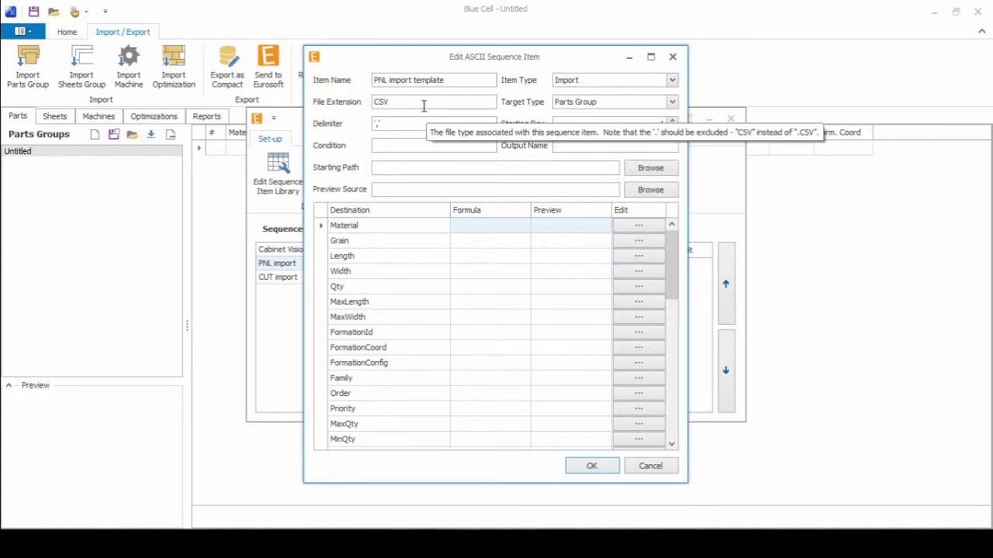
left_click_drag(401, 102, 376, 104)
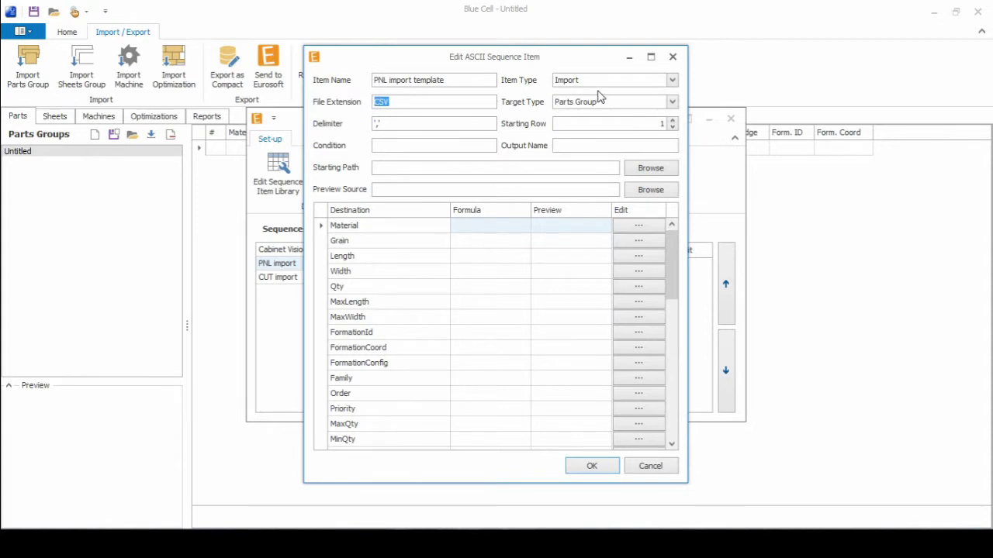
type("PNL")
left_click(610, 102)
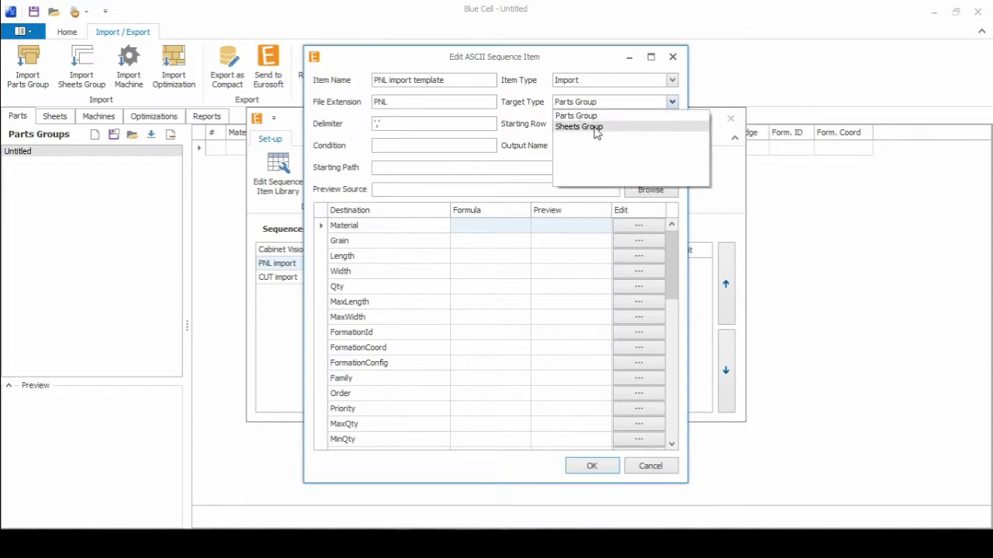
left_click(605, 117)
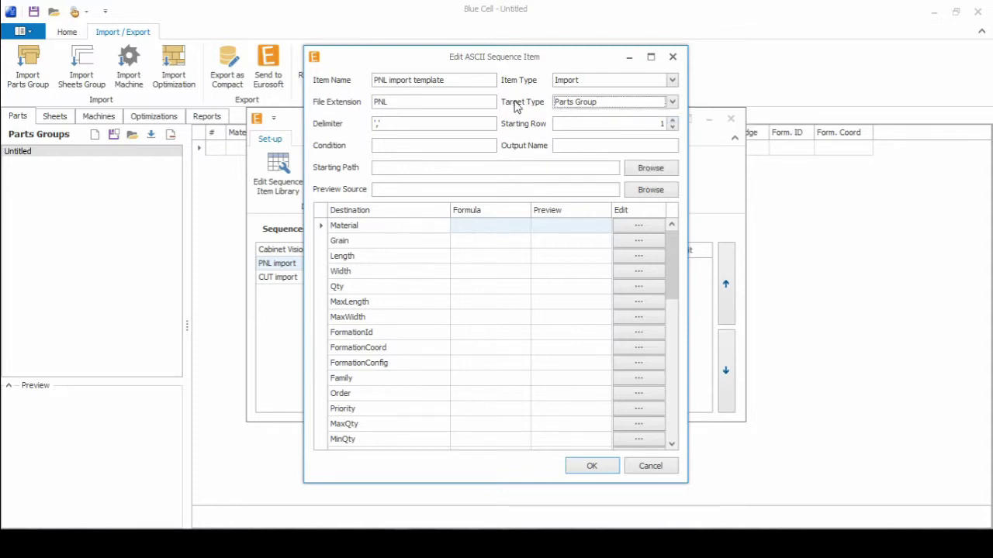
- Enter a comma enclosed in single quotes as the ASCII item's delimiter
left_click(395, 124)
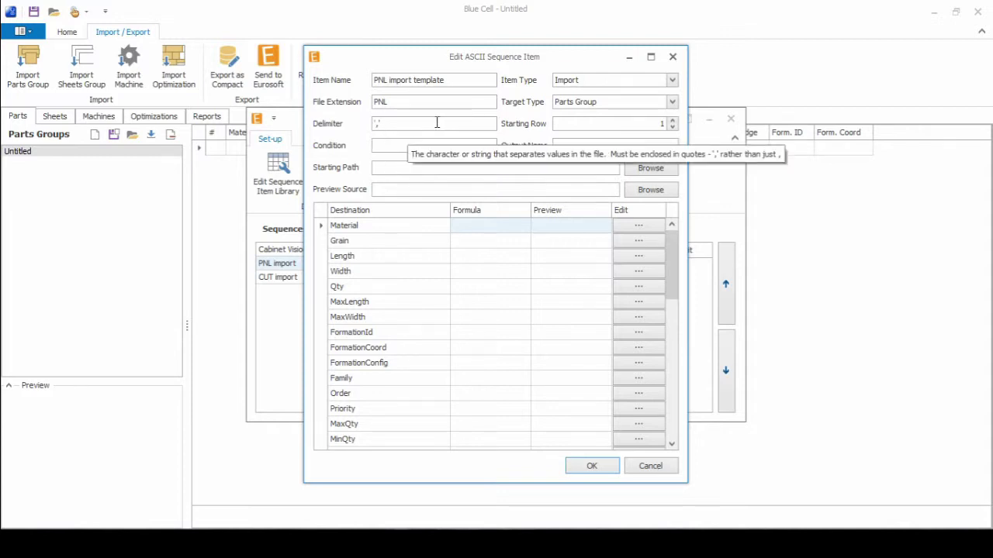
left_click(395, 124)
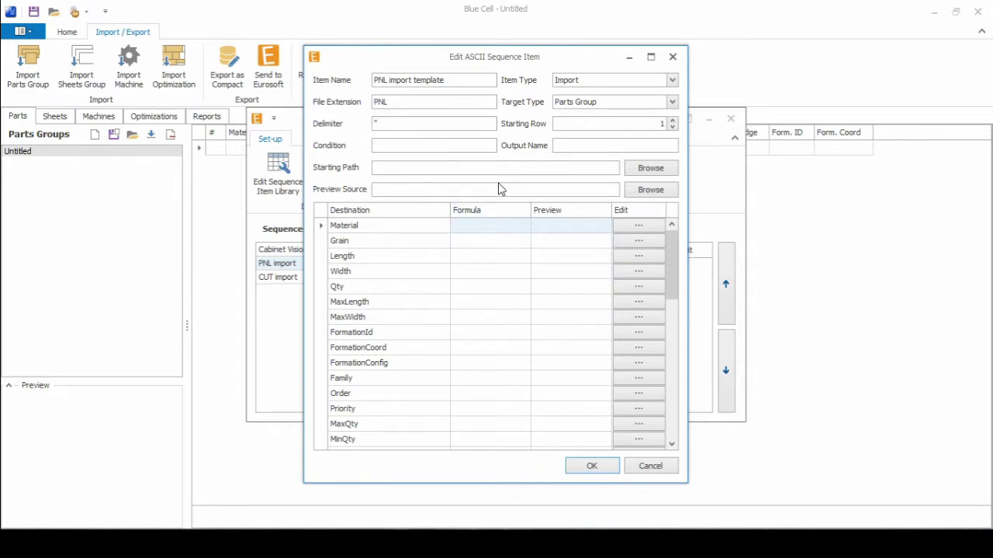
type("'")
mouse_move(592, 136)
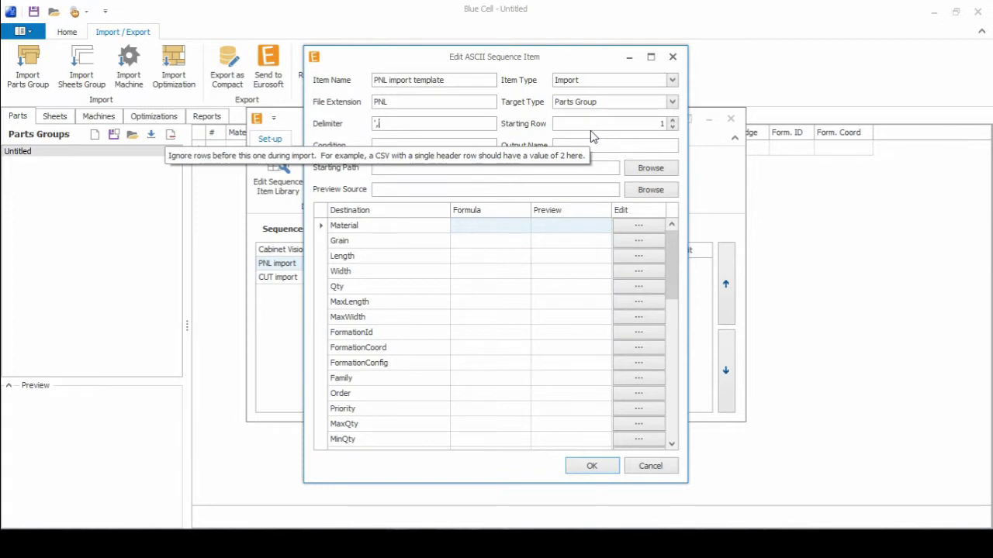
type("'")
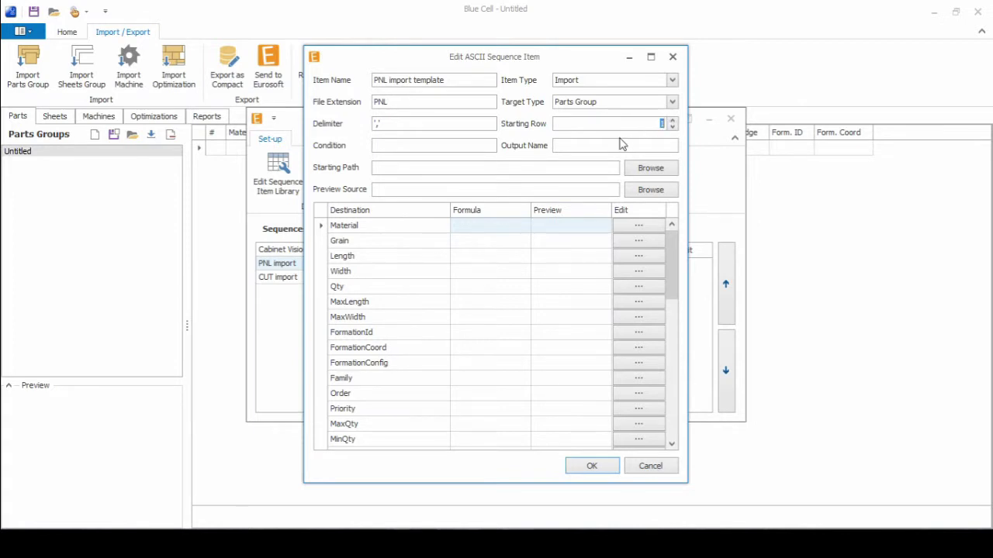
left_click(645, 128)
double_click(654, 126)
left_click(394, 148)
left_click(412, 147)
left_click(659, 83)
left_click(581, 95)
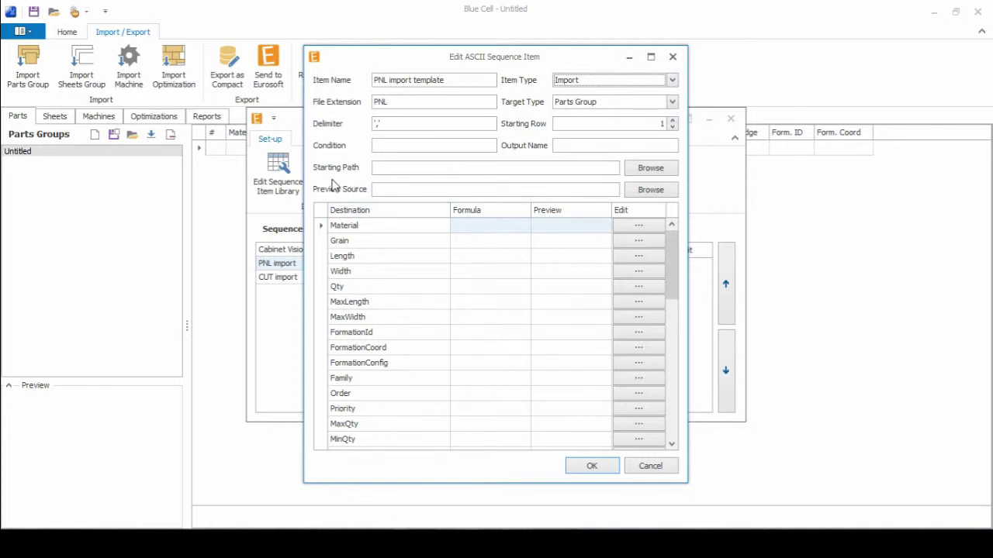
- Set the item's starting path to the test folder within the personal subfolder of temp on the server (Z:) drive
left_click(637, 171)
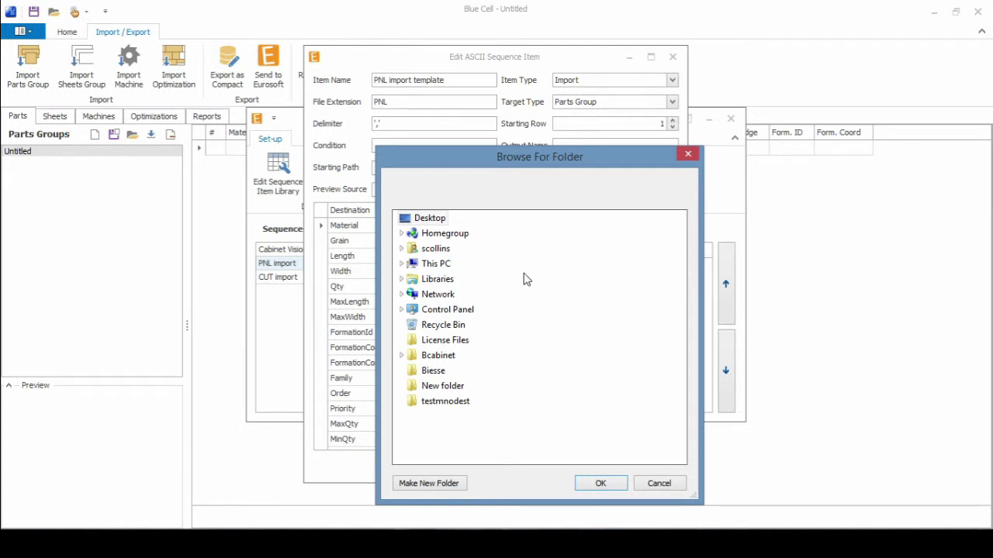
double_click(425, 265)
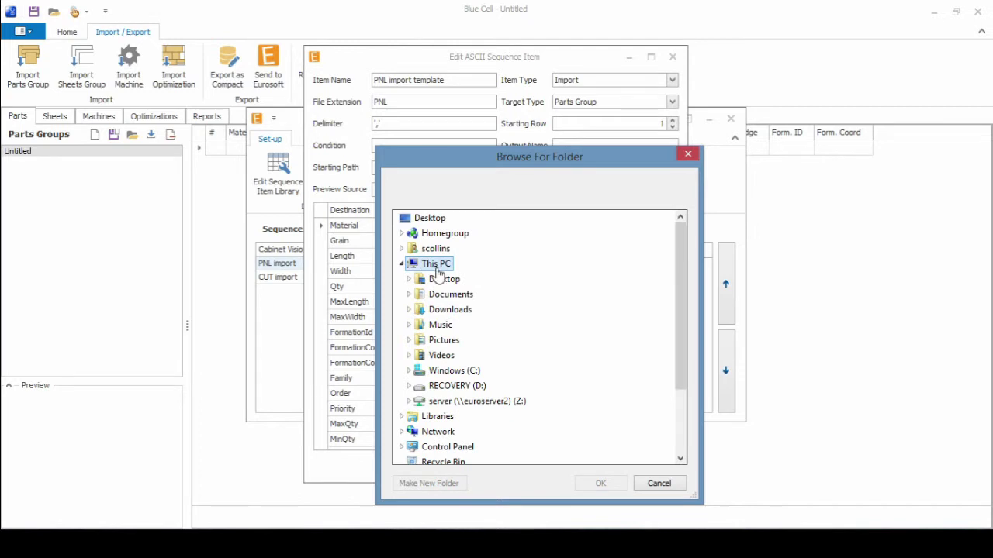
double_click(463, 401)
double_click(450, 432)
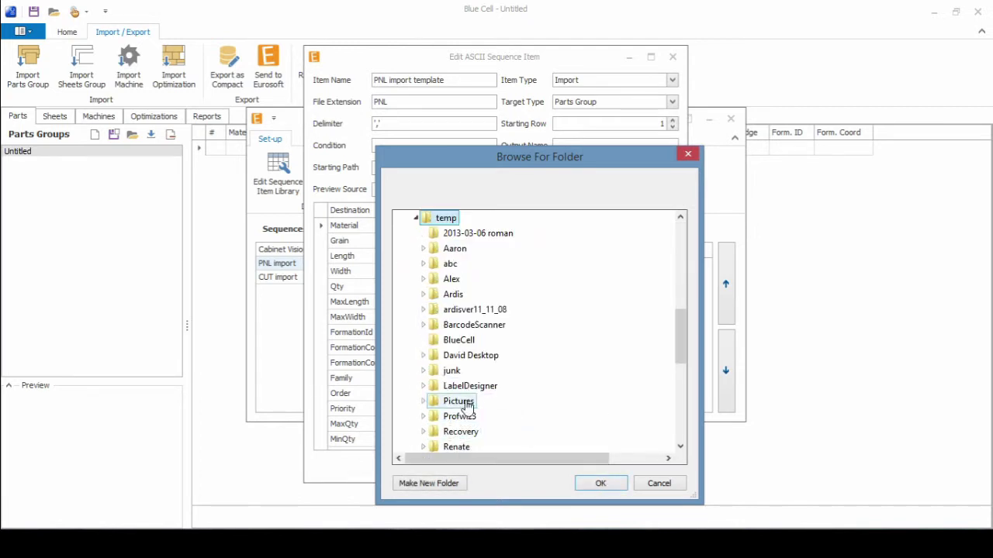
scroll(469, 402, "down", 4)
double_click(453, 357)
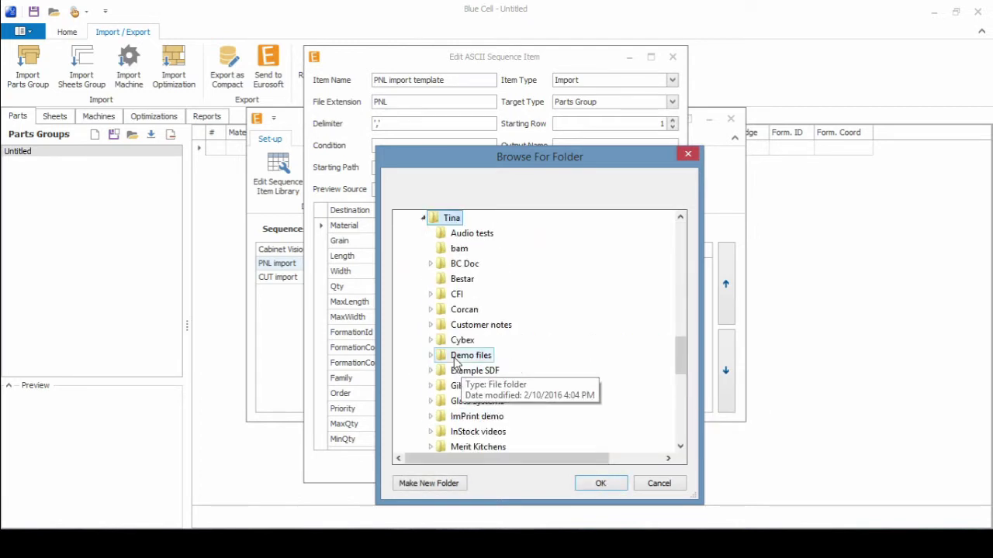
scroll(466, 357, "down", 5)
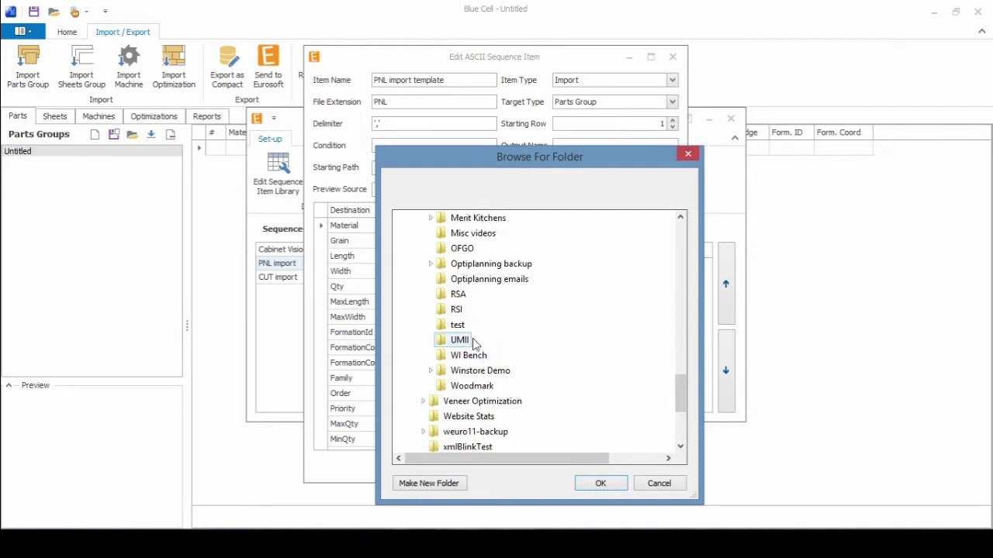
left_click(457, 325)
left_click(618, 484)
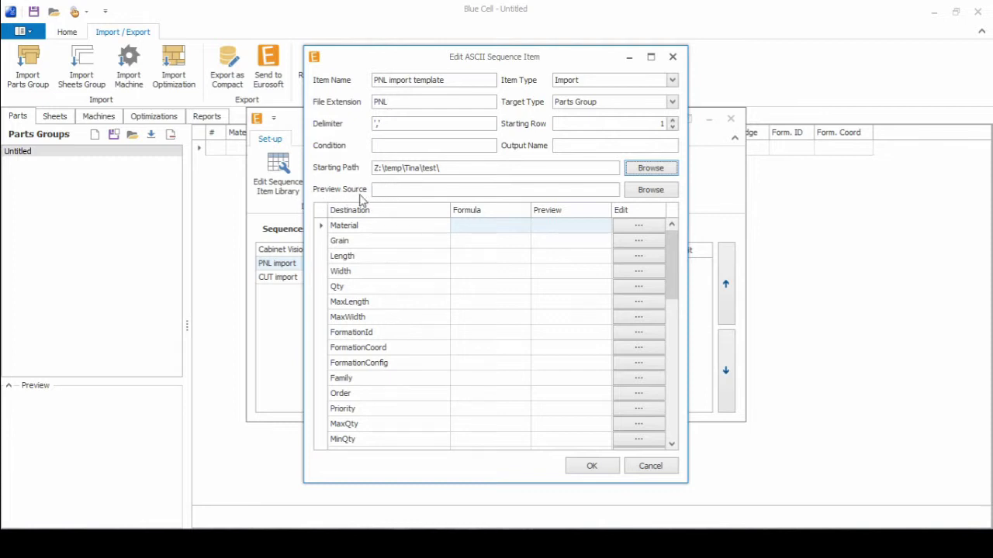
- Set the ASCII item's preview source to the file R70.pnl in the test folder
left_click(649, 190)
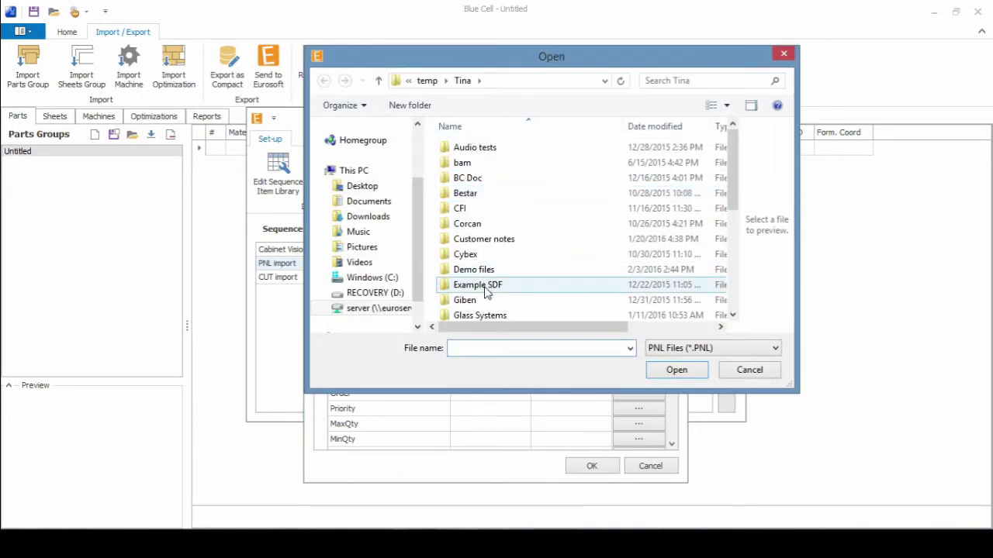
left_click(476, 210)
scroll(479, 232, "down", 6)
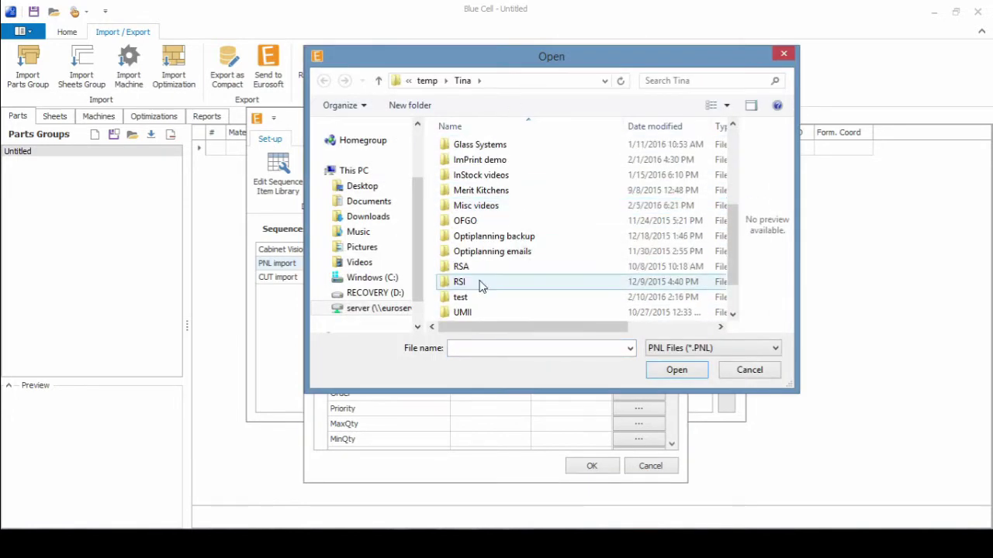
left_click(474, 253)
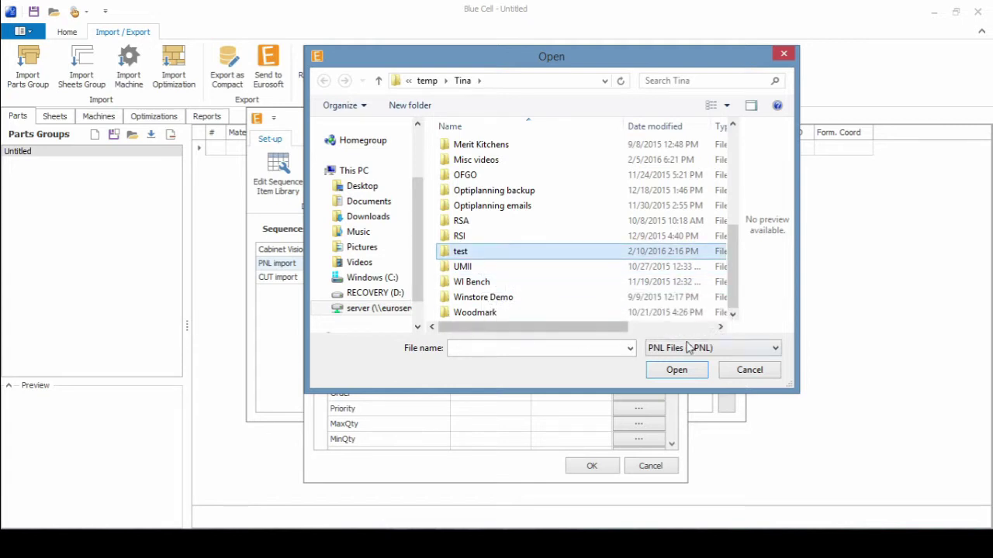
left_click(679, 371)
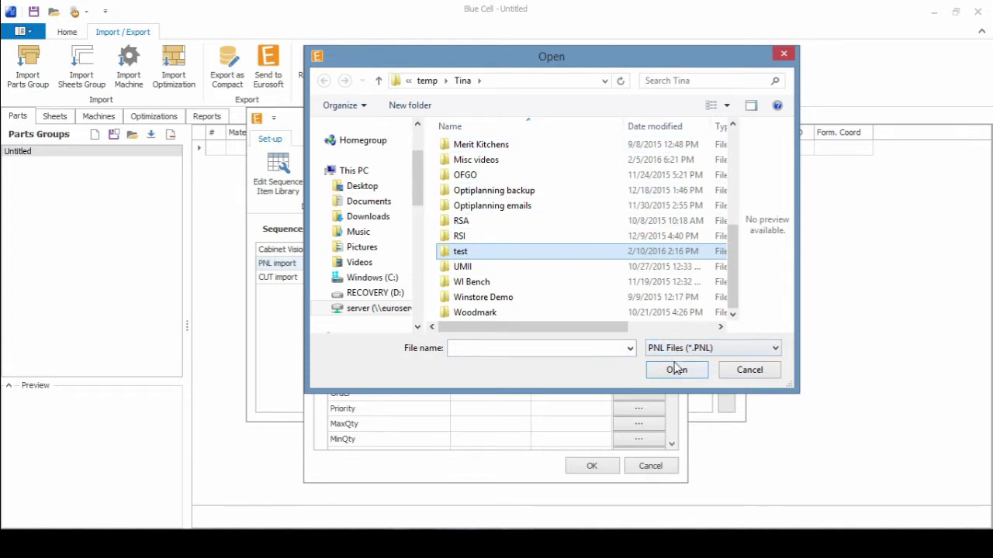
left_click_drag(597, 77, 595, 214)
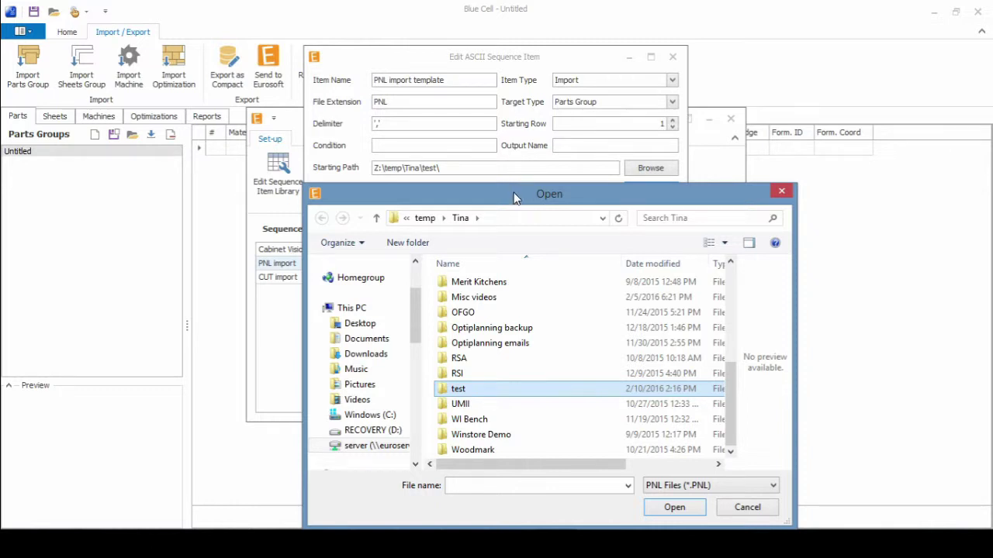
left_click_drag(513, 198, 483, 143)
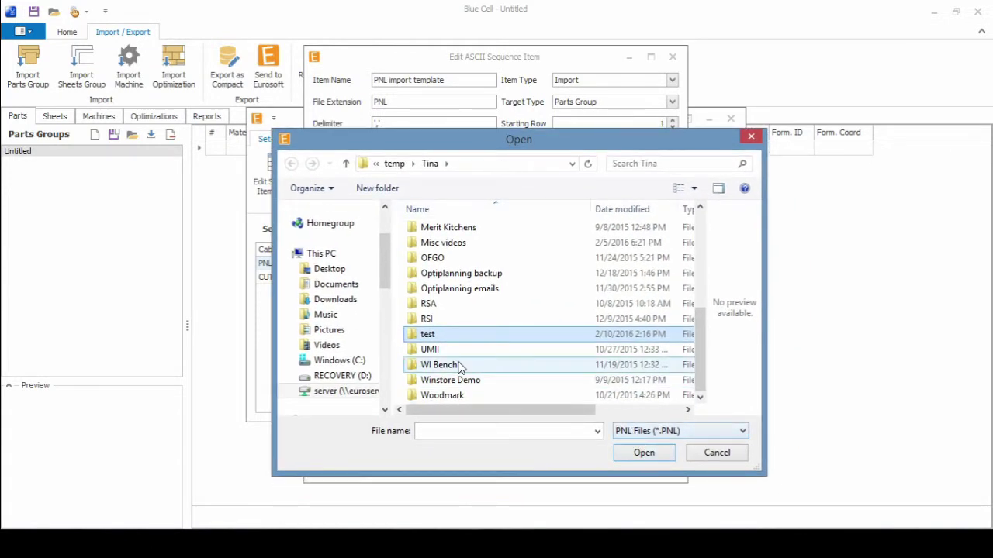
double_click(432, 340)
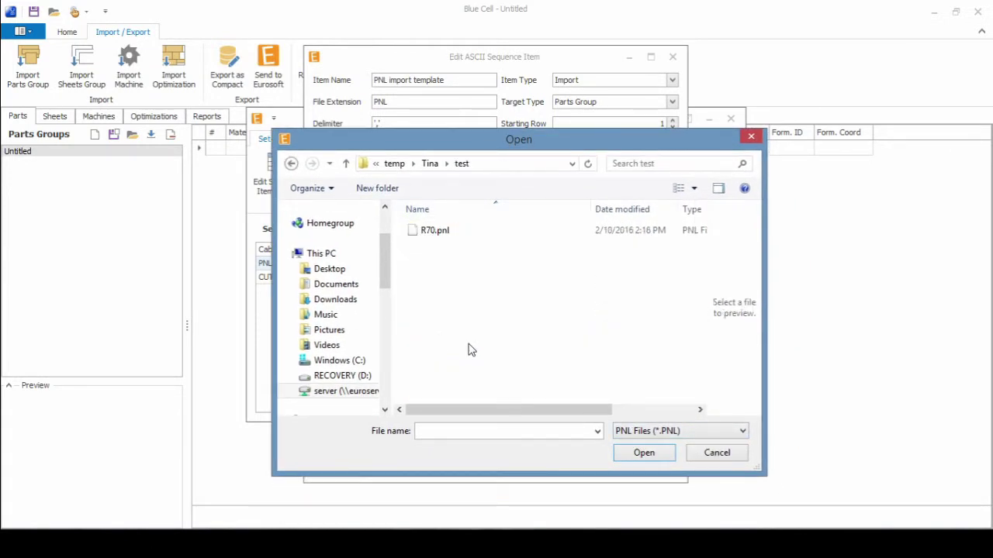
left_click(445, 237)
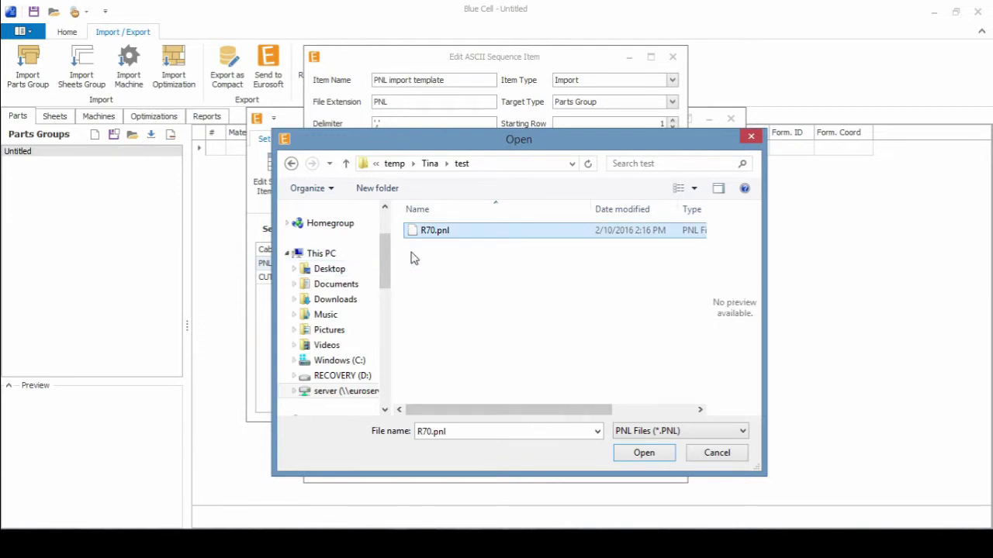
left_click(643, 454)
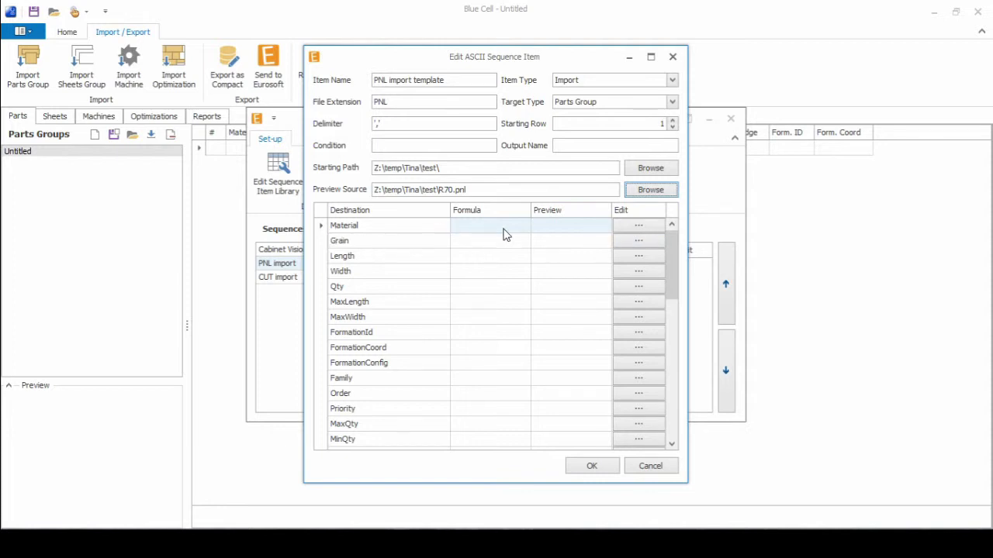
- Open the Material field's column mapping, and in Excel open R70.pnl from the test folder
left_click(639, 225)
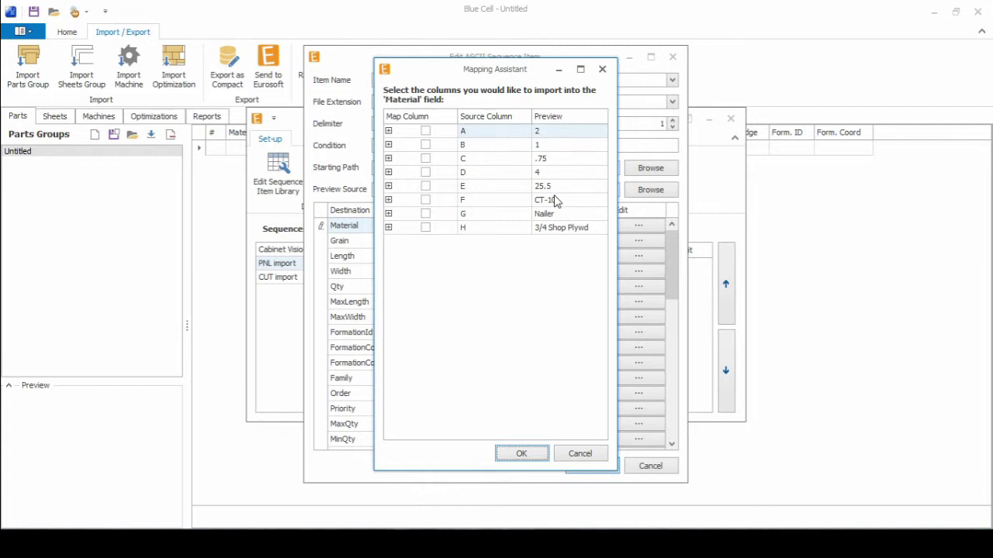
mouse_move(418, 543)
left_click(419, 469)
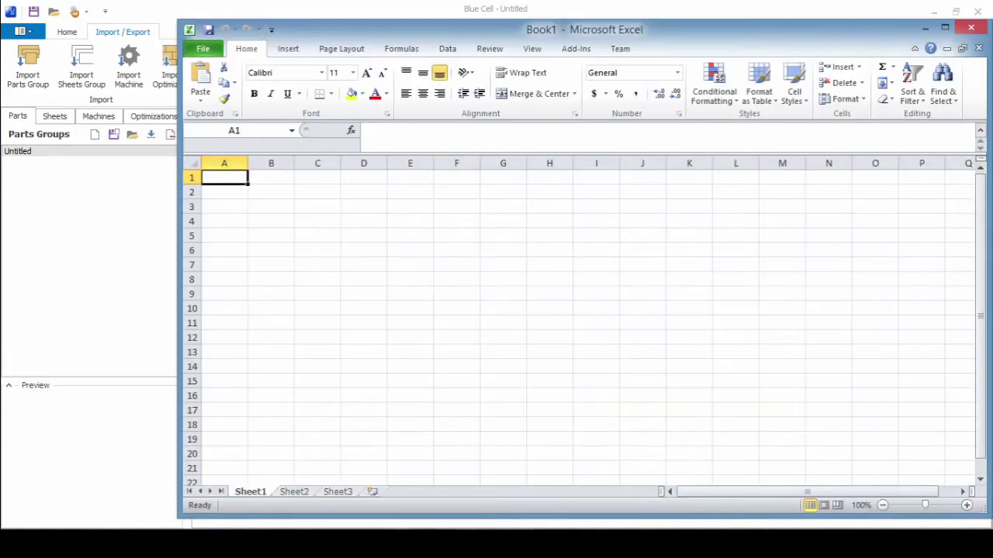
left_click_drag(536, 31, 489, 33)
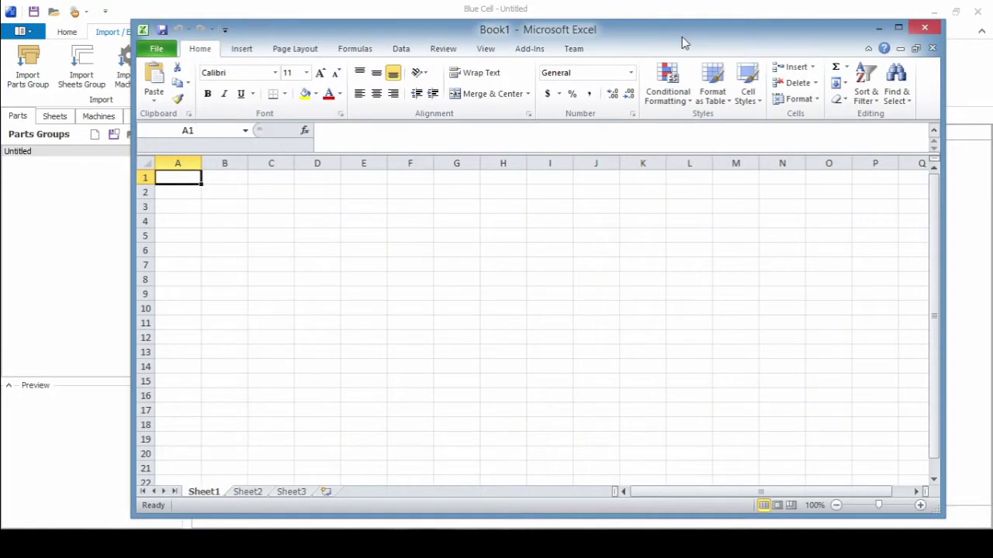
left_click(159, 51)
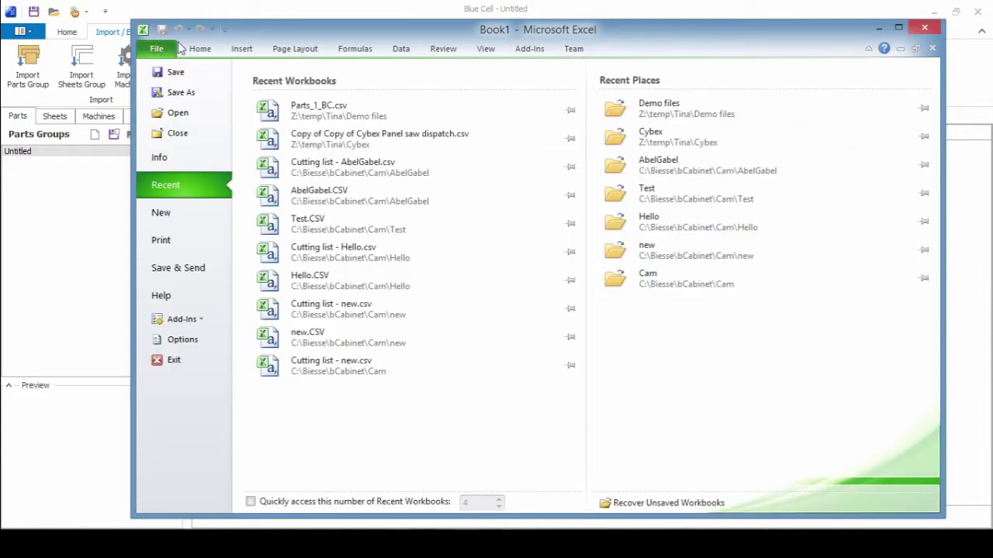
left_click(190, 116)
left_click(330, 141)
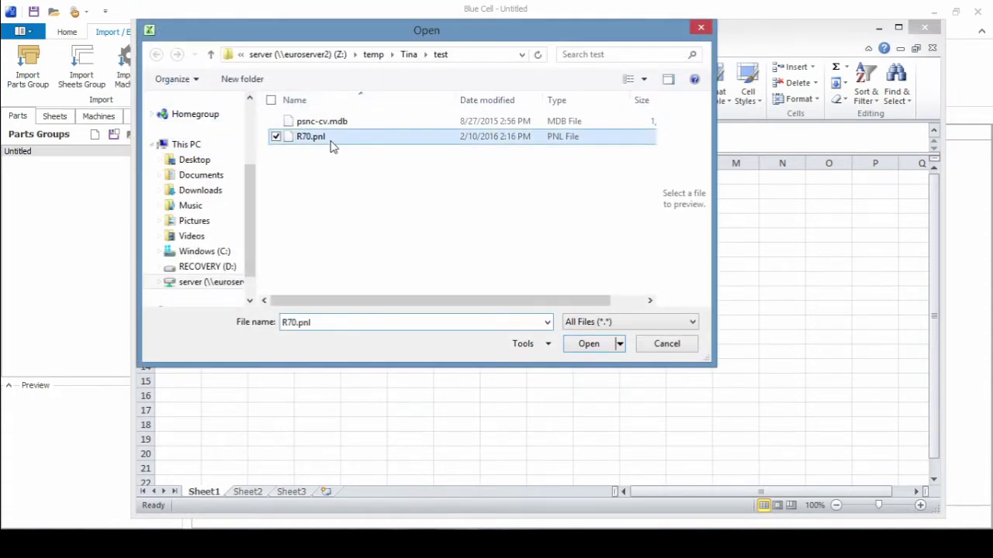
left_click(587, 344)
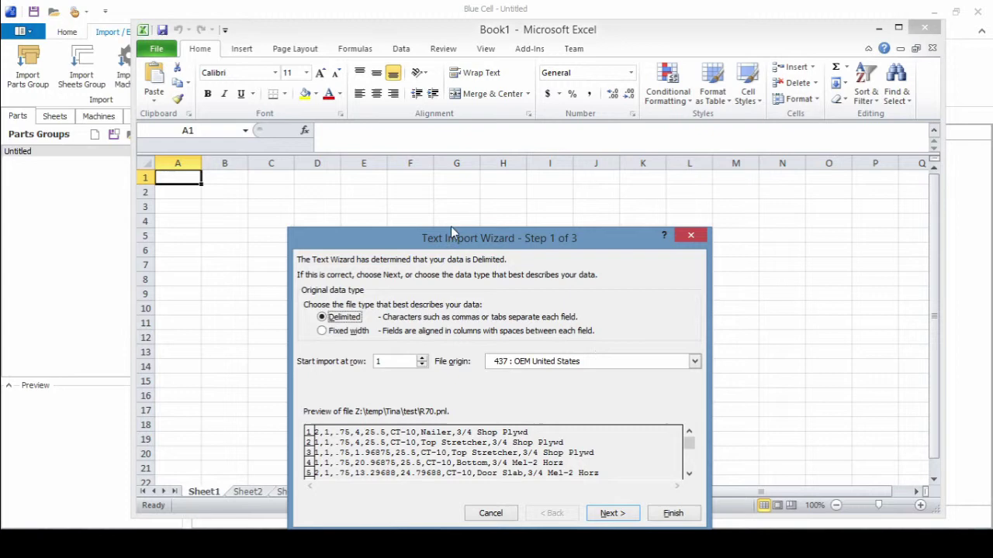
- Import the file as delimited text with comma as the only delimiter, and fit column H's width to its contents
left_click_drag(451, 231, 367, 159)
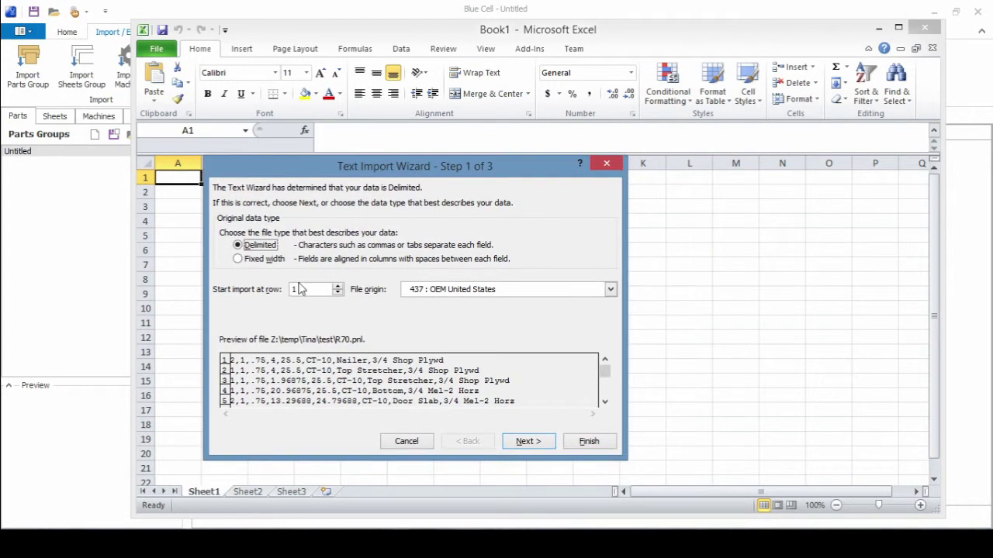
left_click(535, 444)
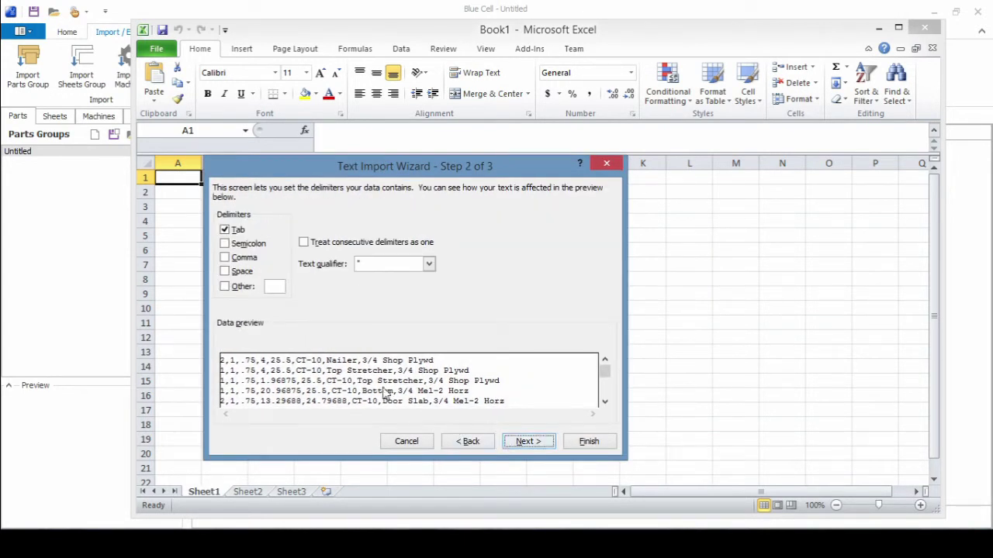
left_click(246, 258)
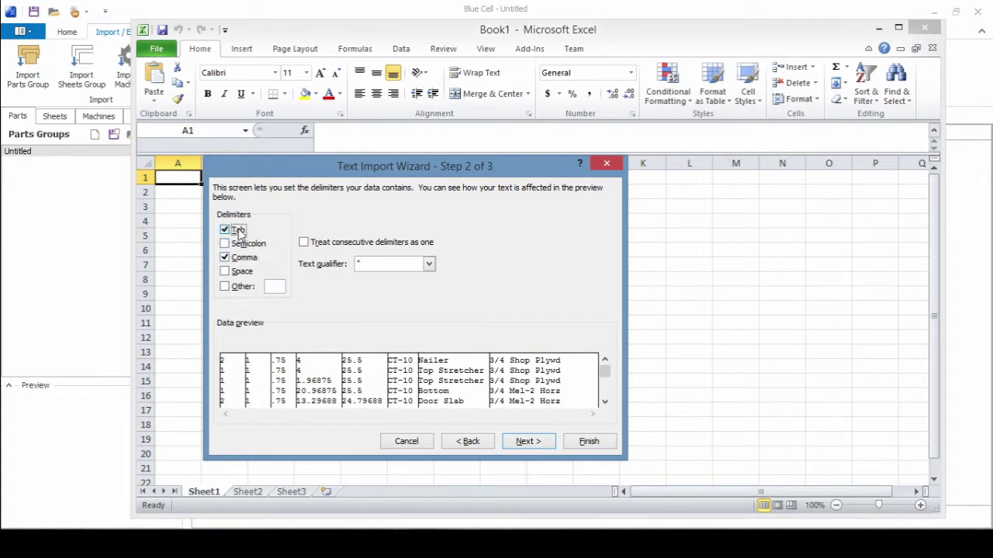
left_click(238, 231)
left_click(537, 443)
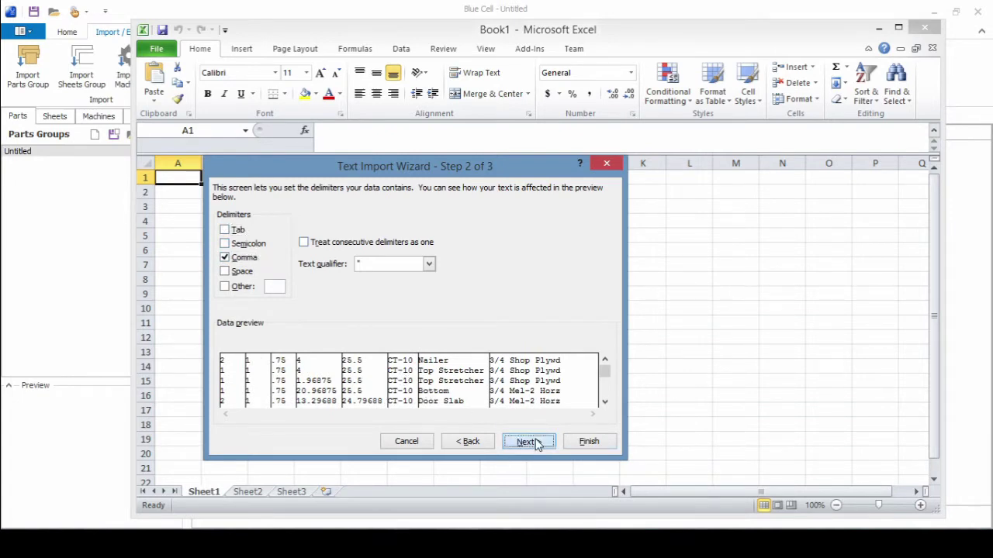
left_click(581, 441)
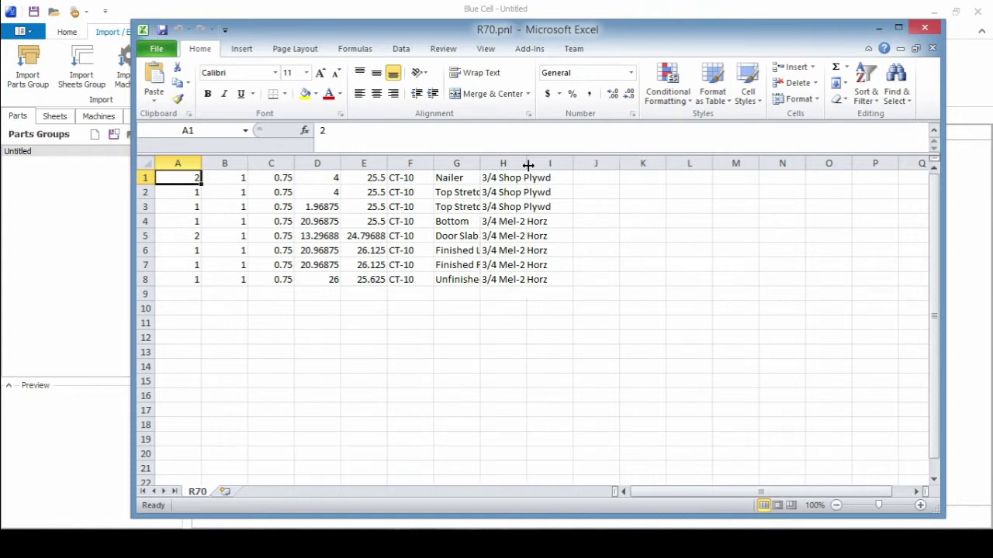
double_click(526, 164)
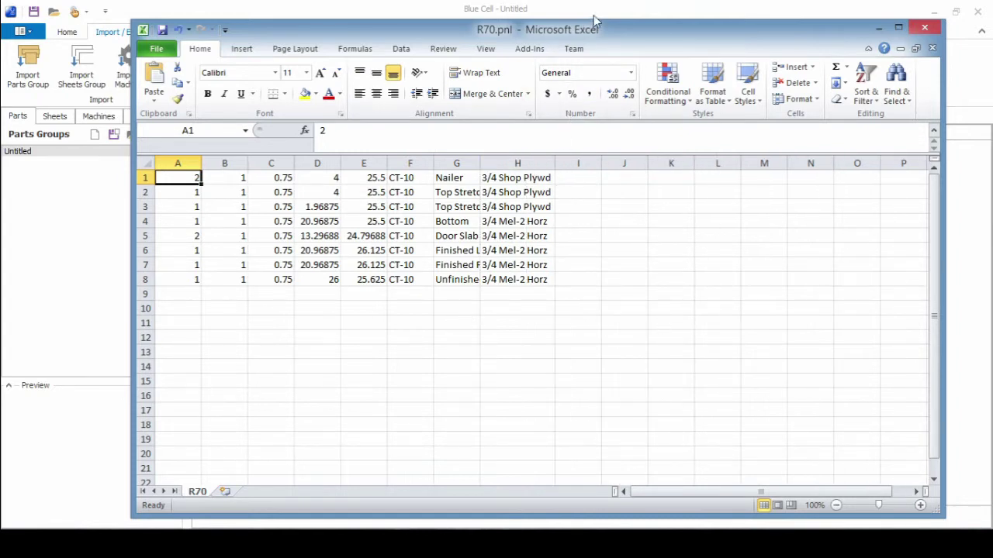
- Compare the source columns in Blue Cell's Material mapping with the Excel sheet, checking all values of column H
key("alt+Tab")
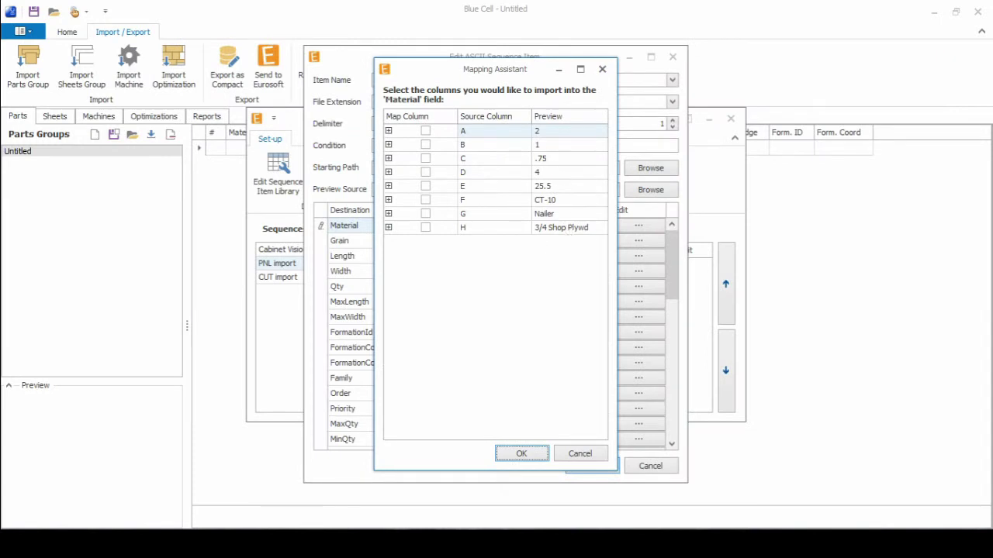
key("alt+Tab")
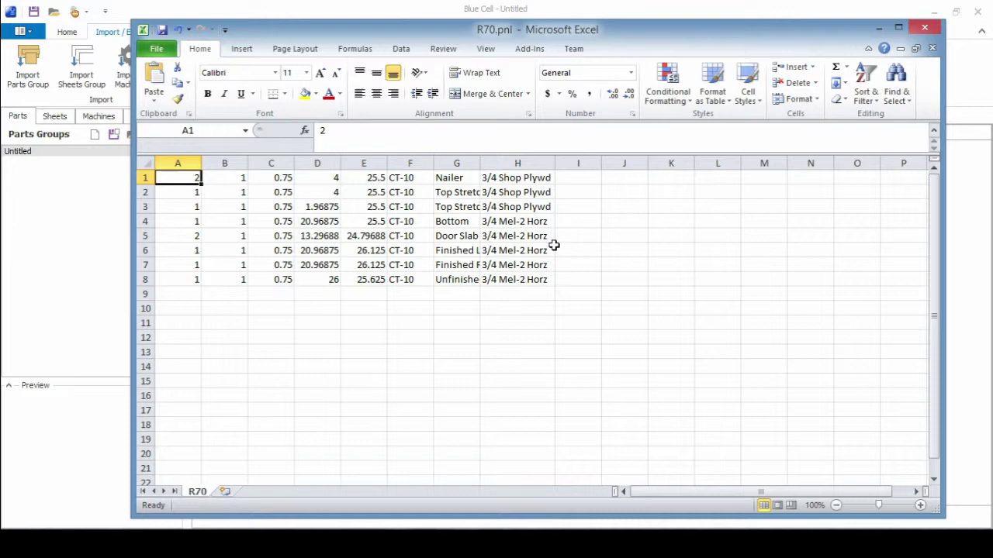
left_click(45, 244)
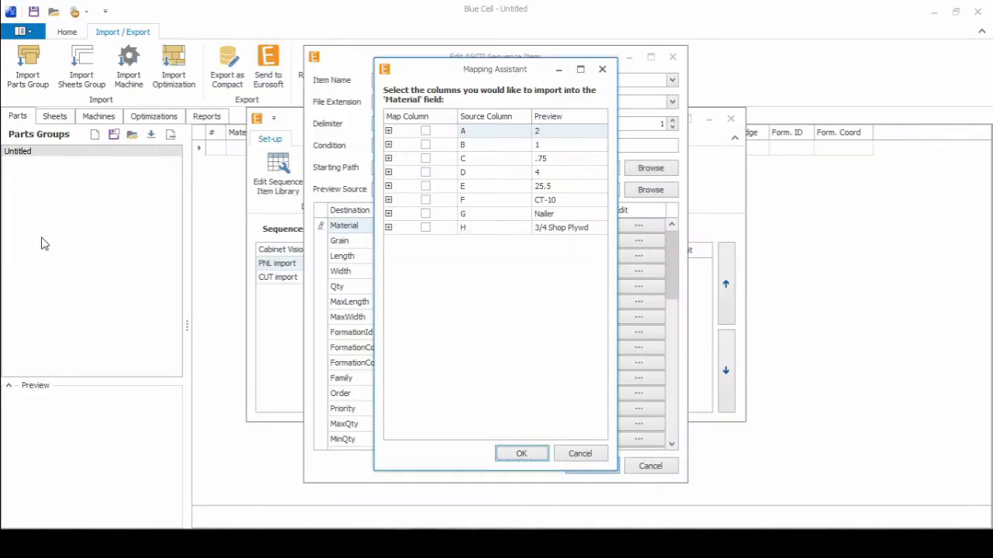
left_click(564, 232)
left_click(388, 227)
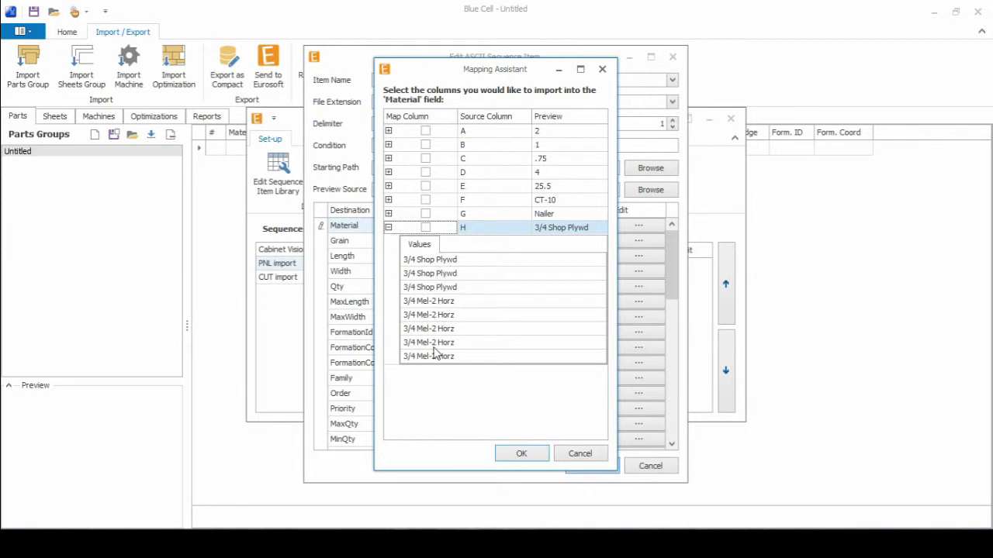
key("alt+Tab")
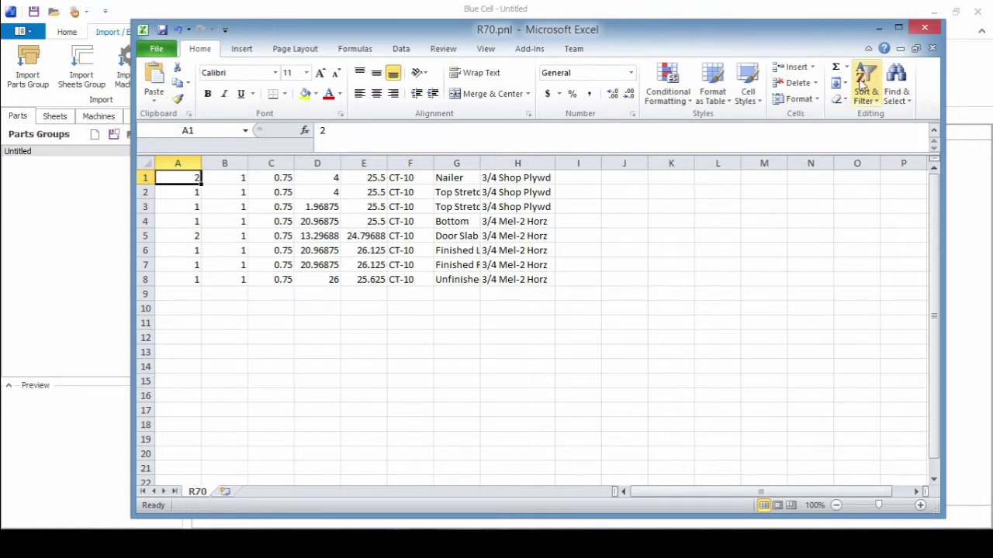
left_click(878, 29)
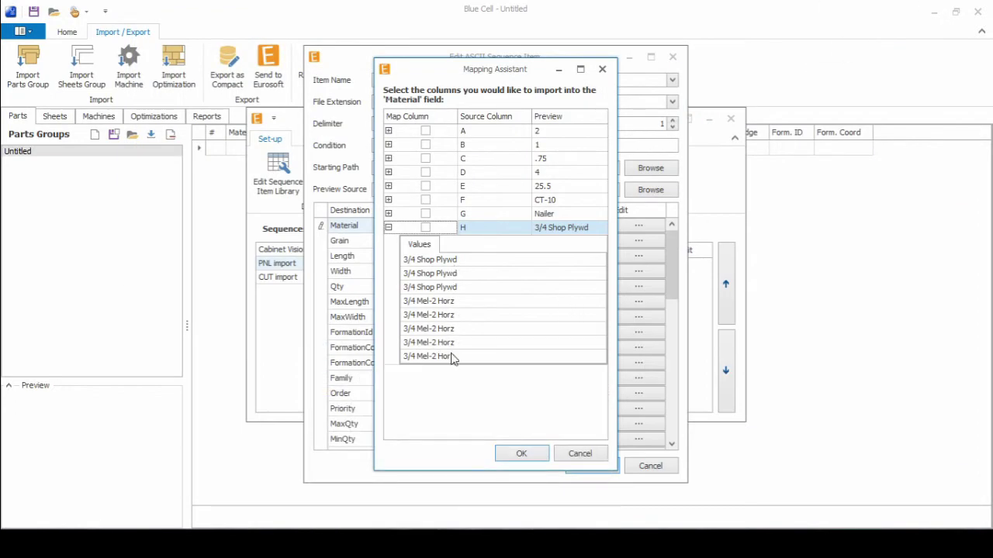
- Map source column H to the Material field and accept the mapping
left_click(388, 227)
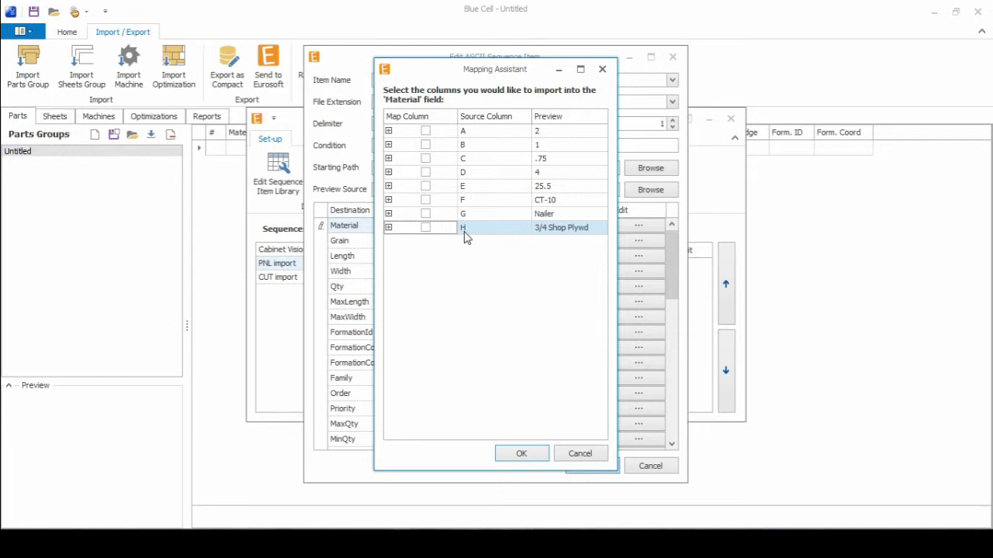
left_click(426, 228)
left_click(522, 454)
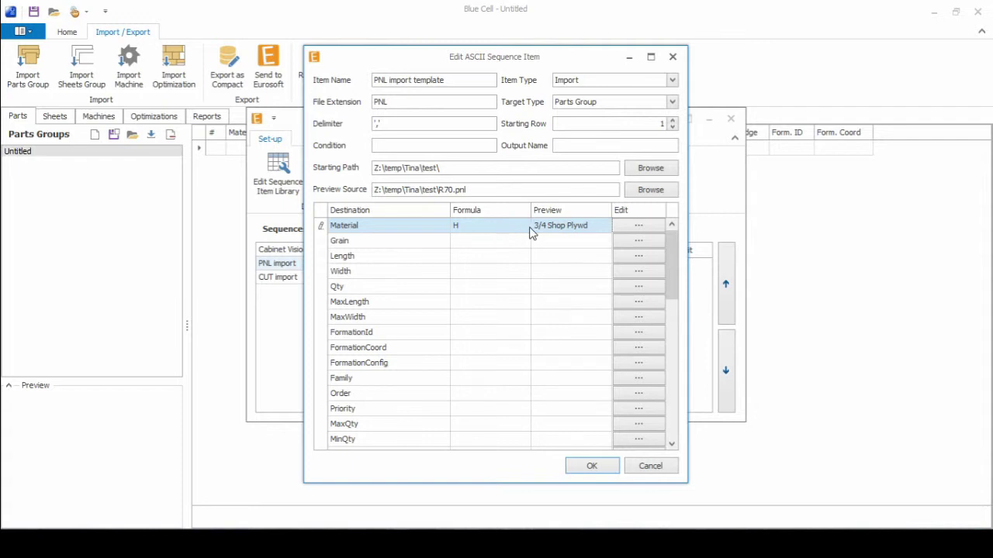
- Open the Length field's column mapping and examine all values of source columns E and D
left_click(402, 258)
left_click(410, 276)
left_click(417, 290)
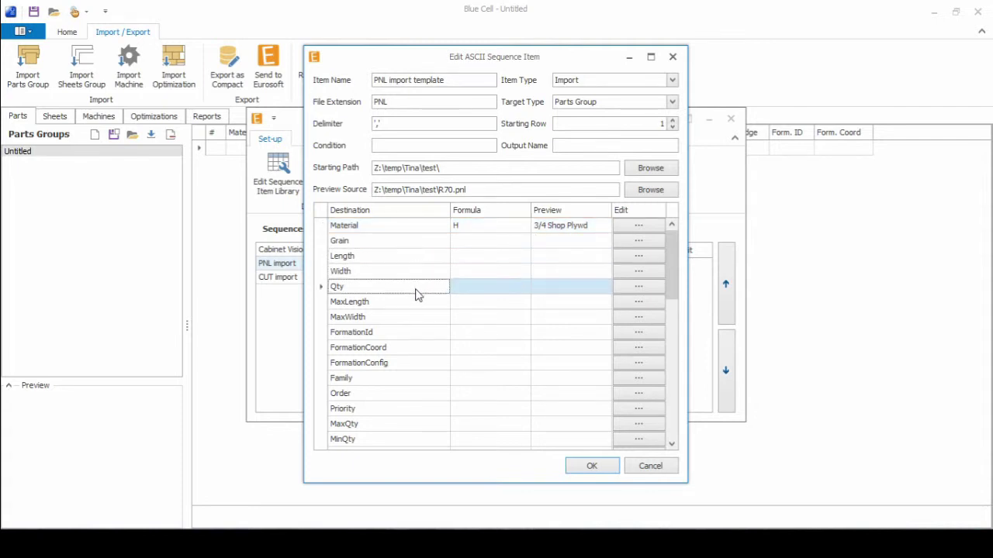
left_click(423, 258)
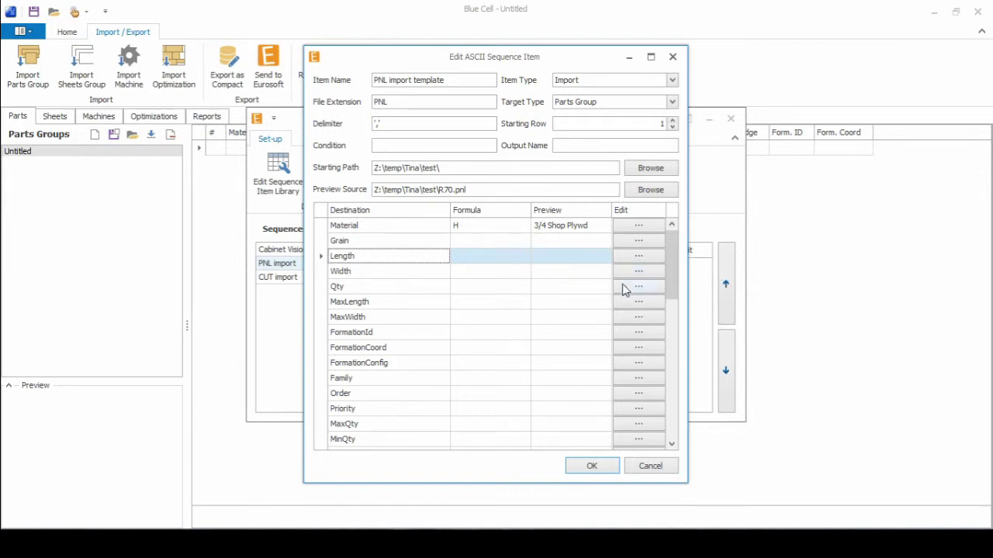
left_click(651, 257)
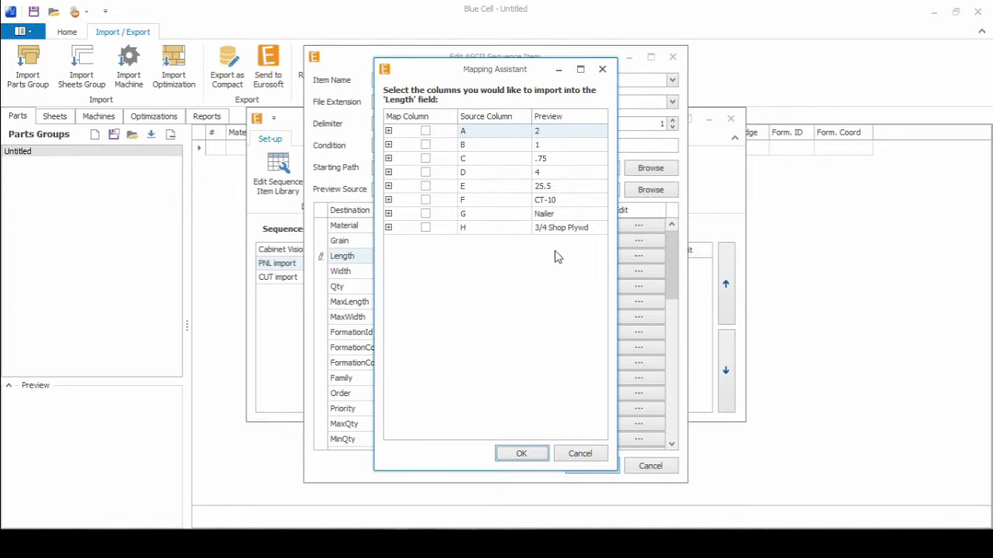
left_click(554, 162)
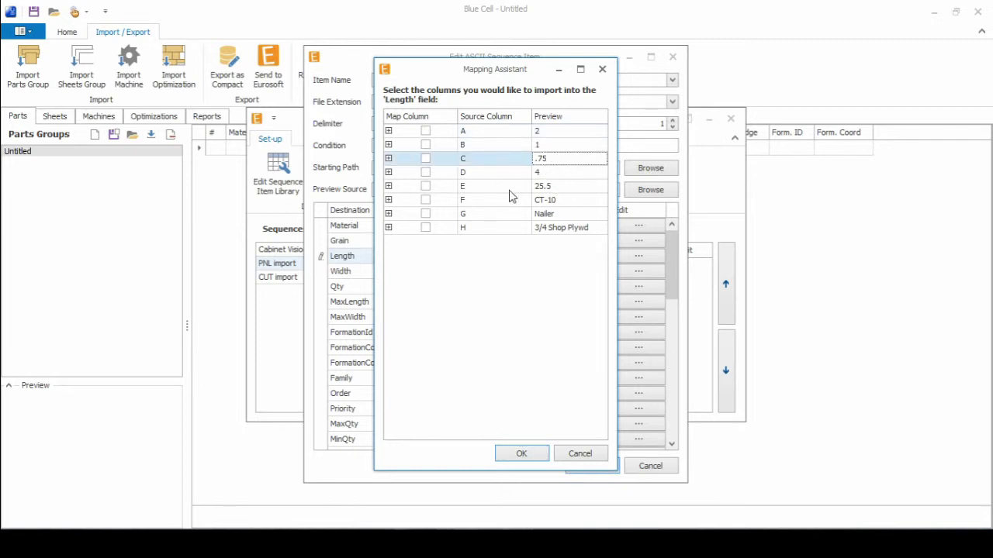
left_click(582, 188)
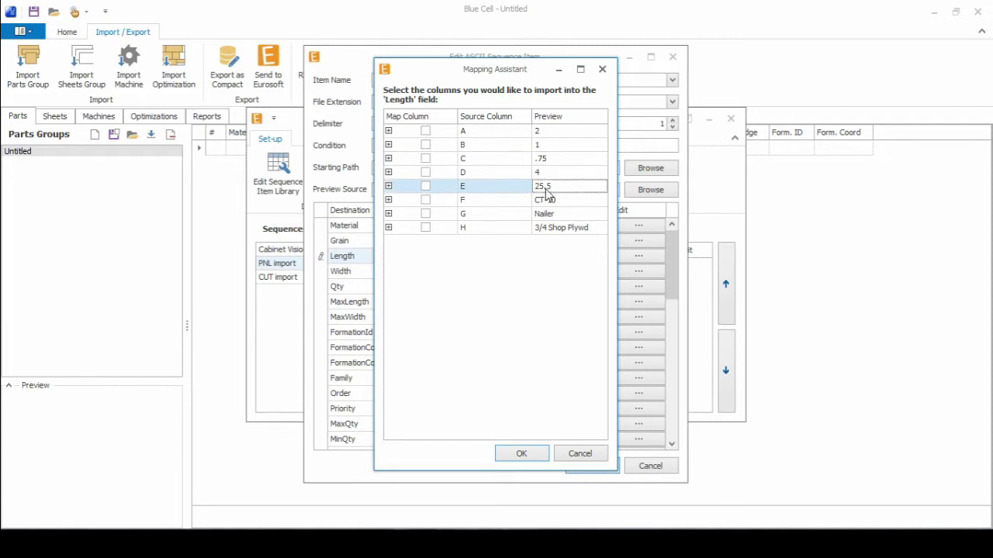
left_click(388, 186)
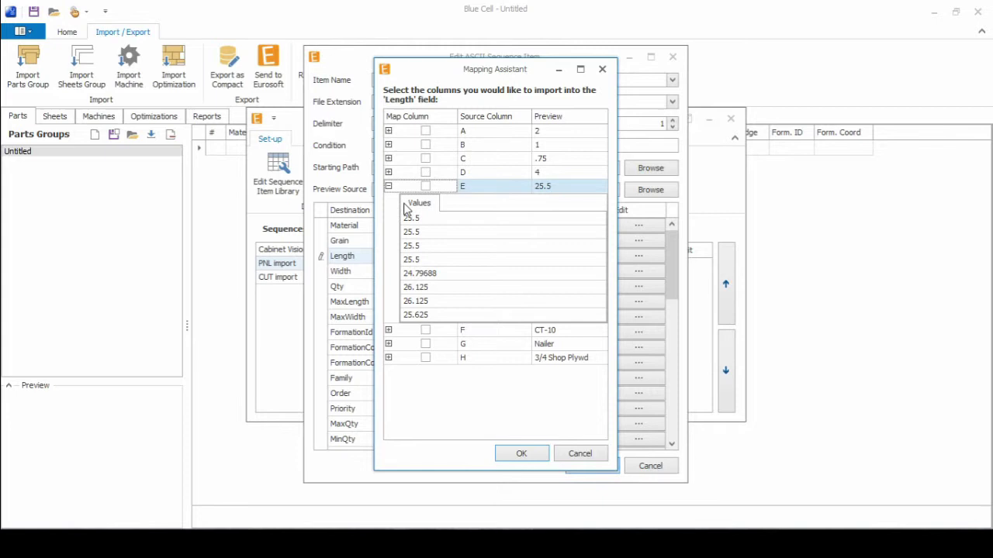
left_click(388, 172)
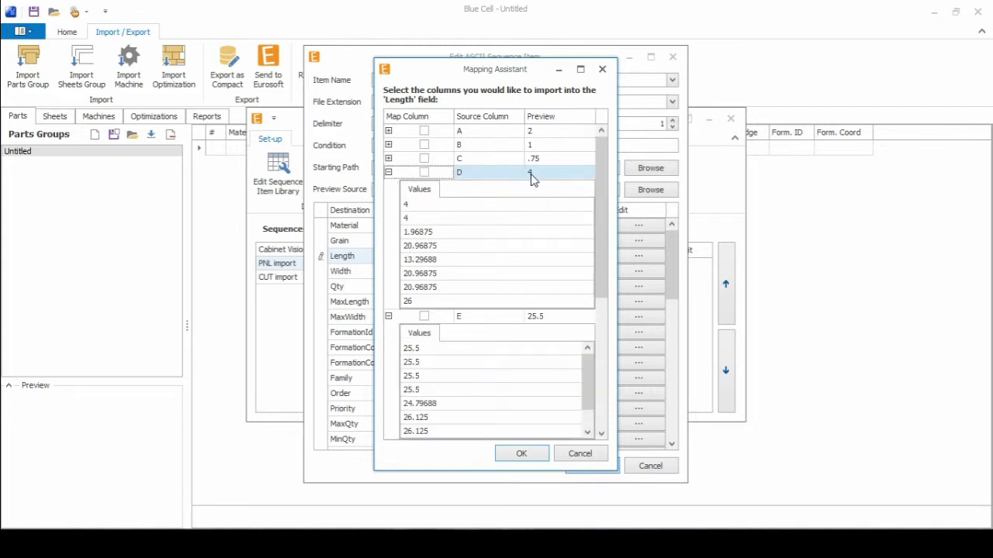
left_click(389, 173)
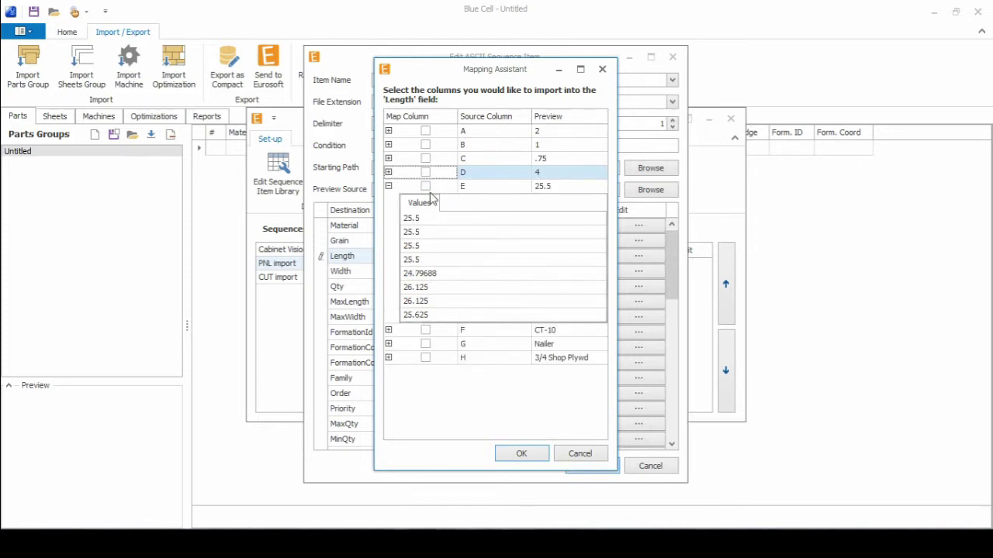
- Map source column E to the Length field and accept the mapping
left_click(425, 187)
left_click(390, 187)
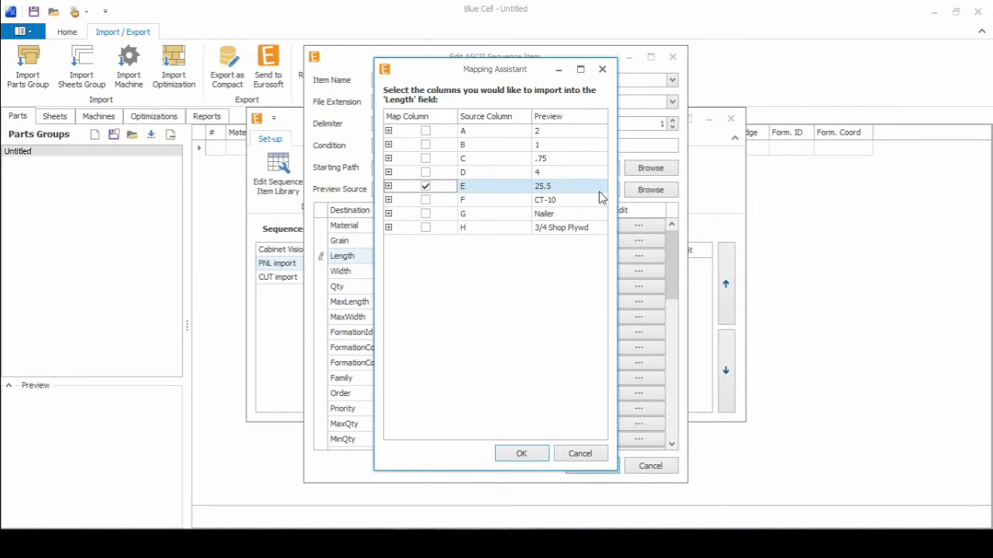
left_click(523, 455)
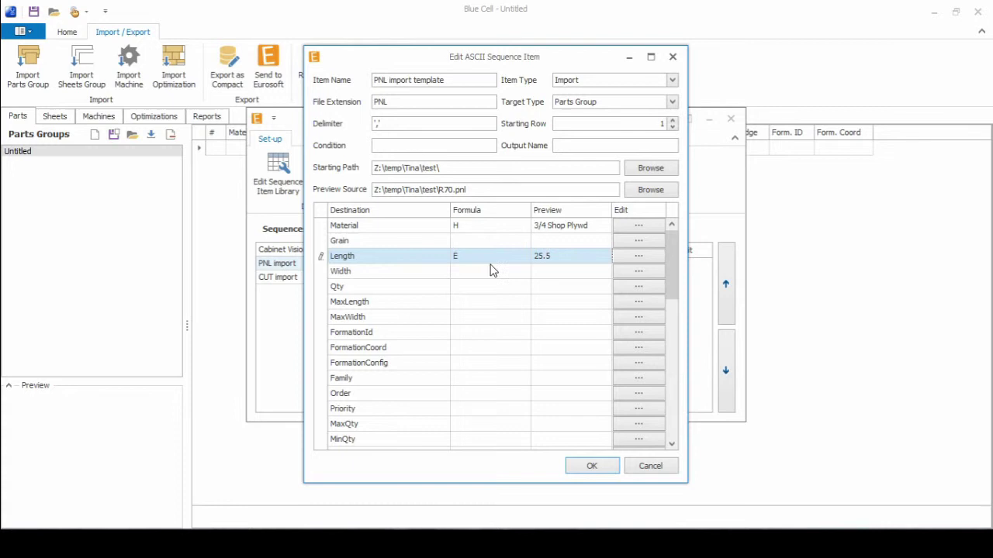
- Map source column D to the Width field and accept the mapping
left_click(633, 272)
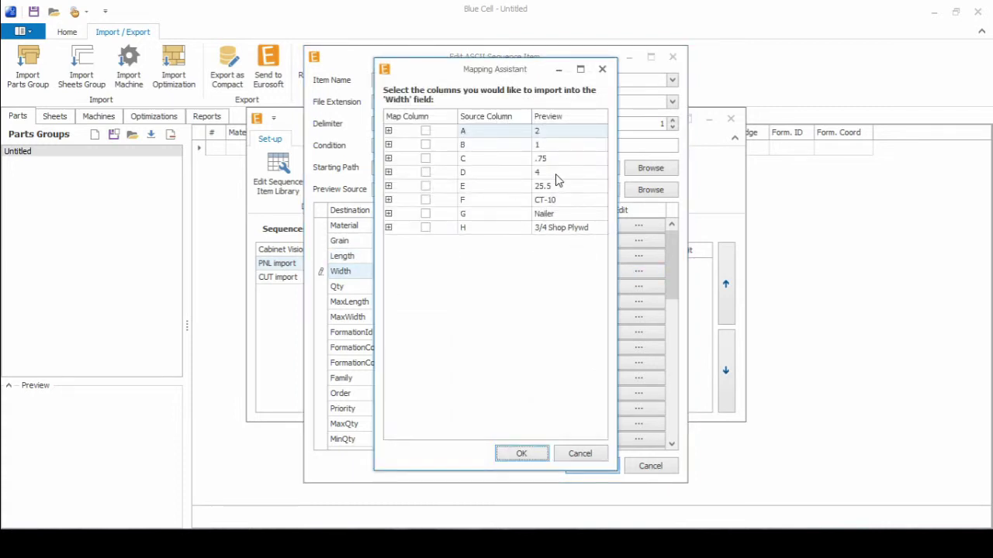
left_click(461, 188)
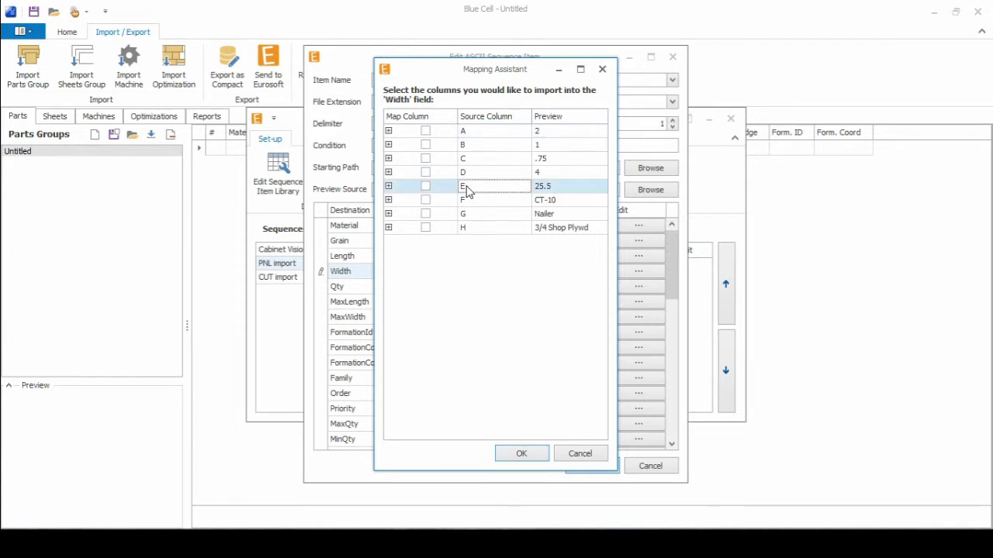
left_click(425, 172)
left_click(525, 455)
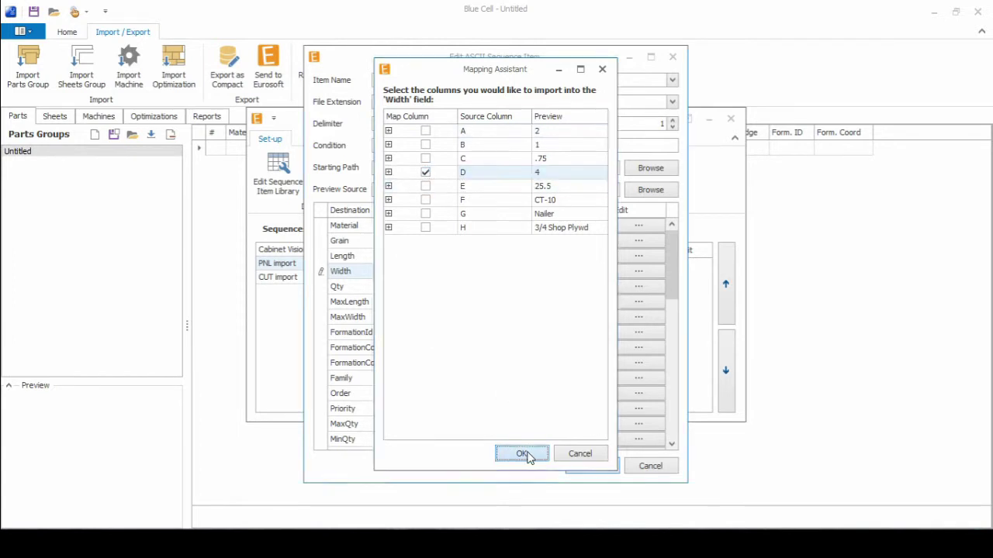
- Check the values of source column A, map it to the Qty field and accept the mapping
left_click(417, 290)
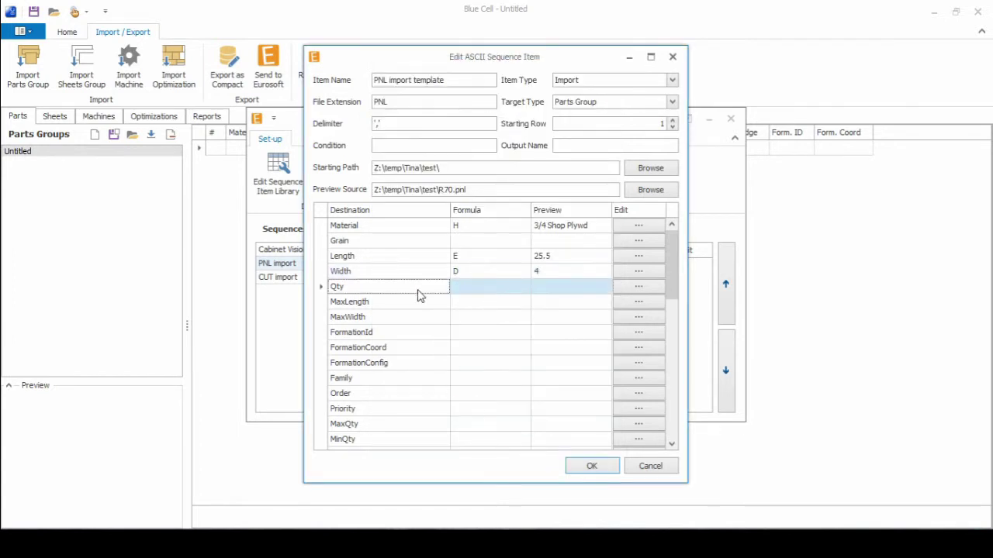
left_click(638, 287)
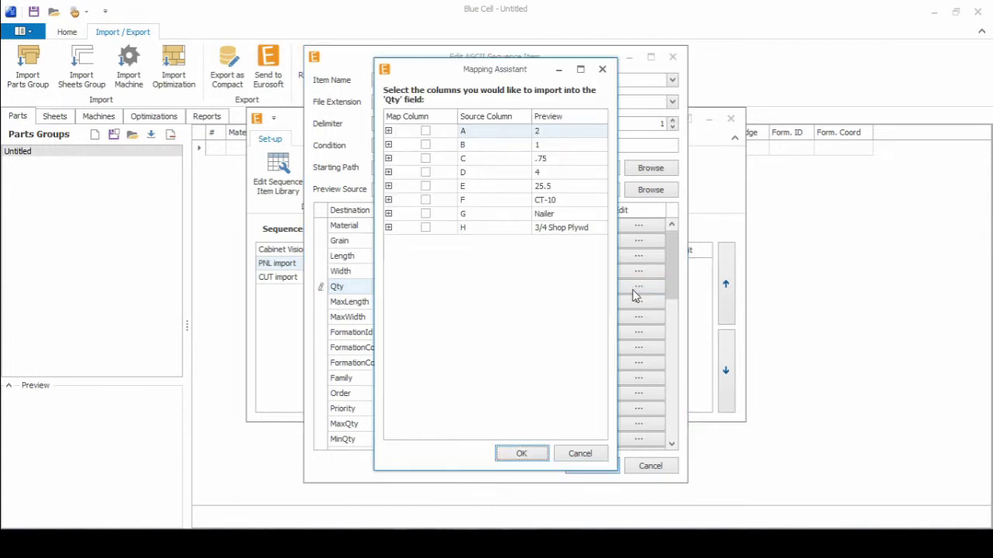
left_click(388, 131)
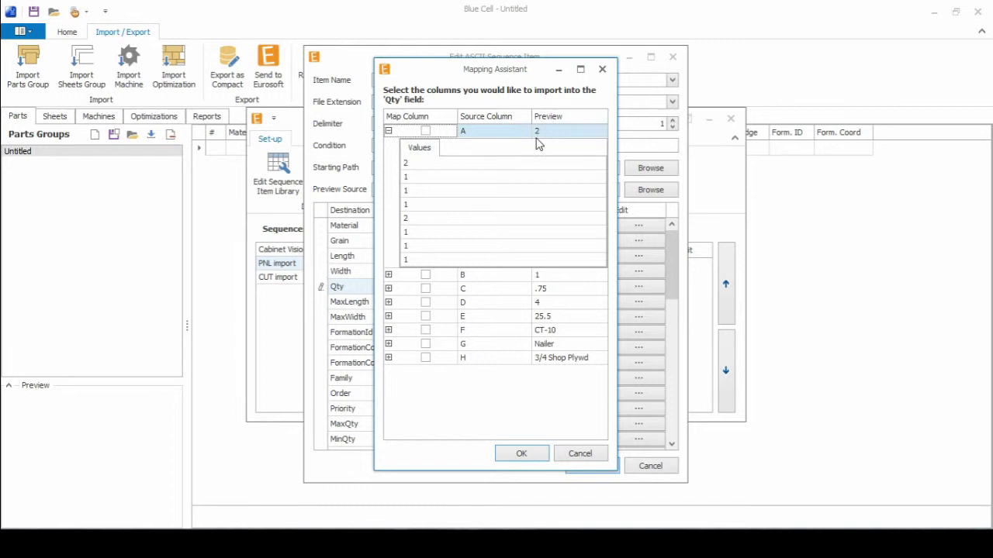
left_click(425, 131)
left_click(521, 454)
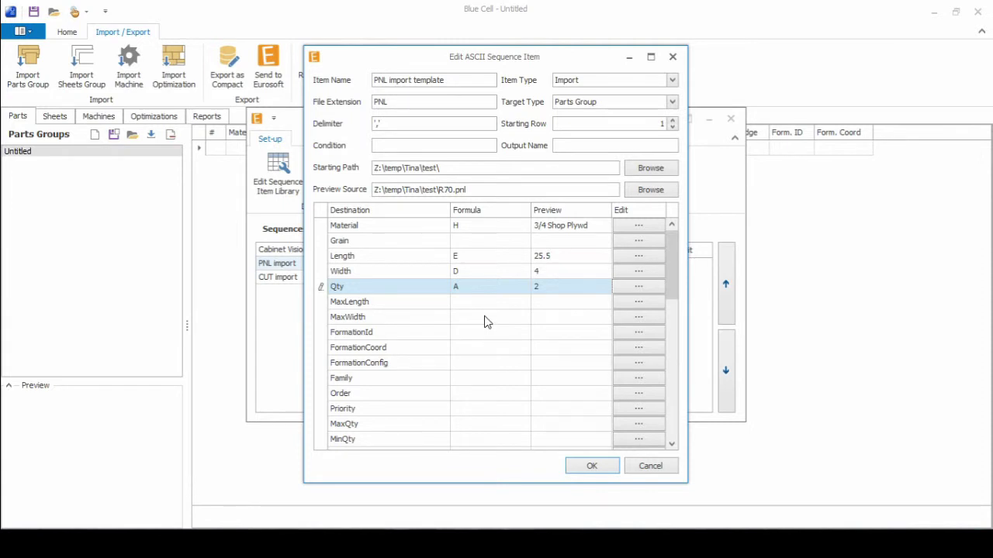
- Map both source columns F and G to the Name field and accept the mapping
left_click_drag(674, 260, 676, 290)
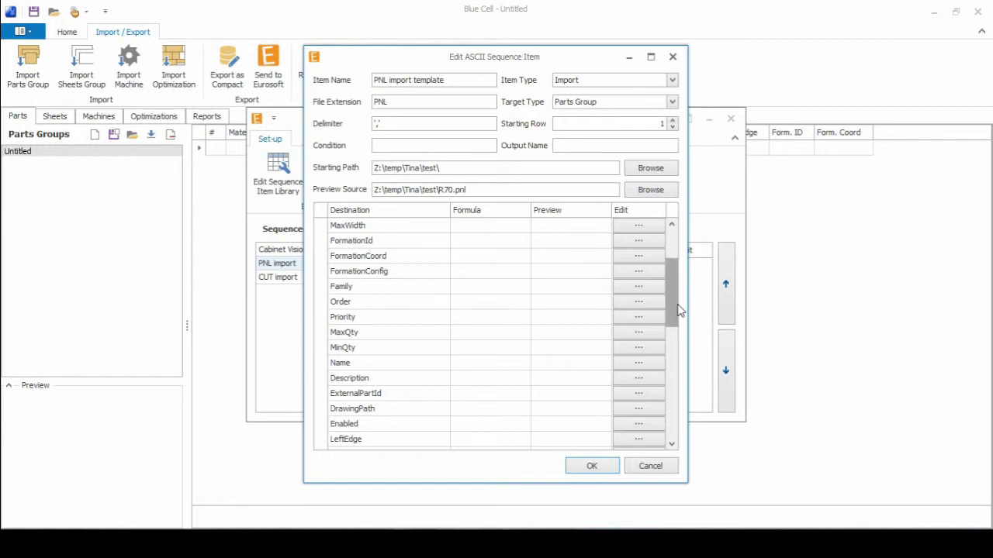
left_click_drag(678, 310, 685, 251)
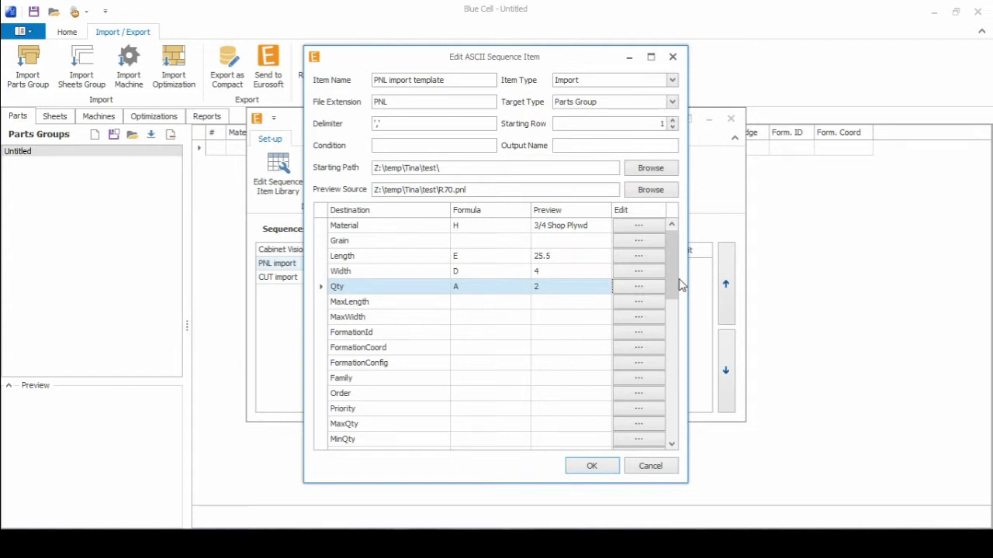
left_click_drag(680, 285, 685, 320)
left_click(361, 334)
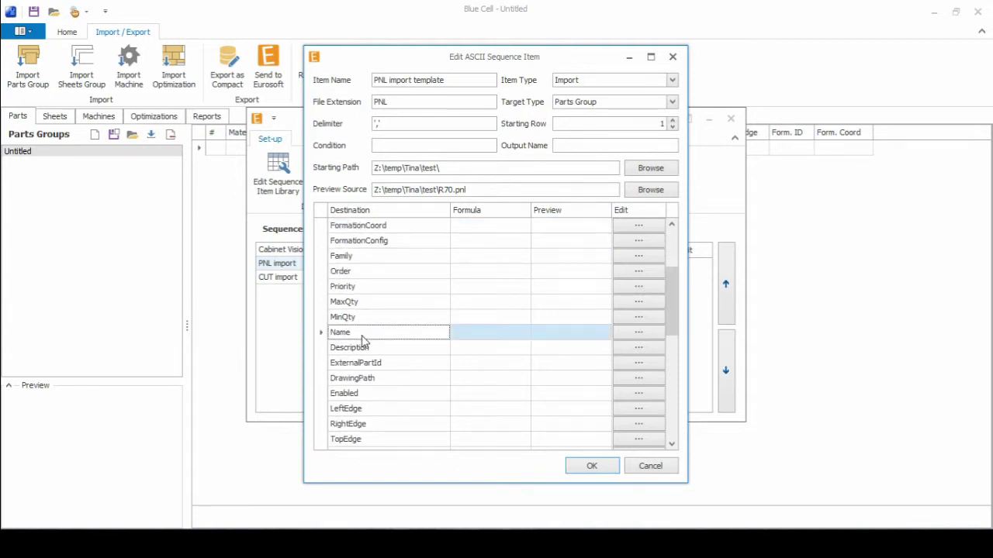
left_click(633, 335)
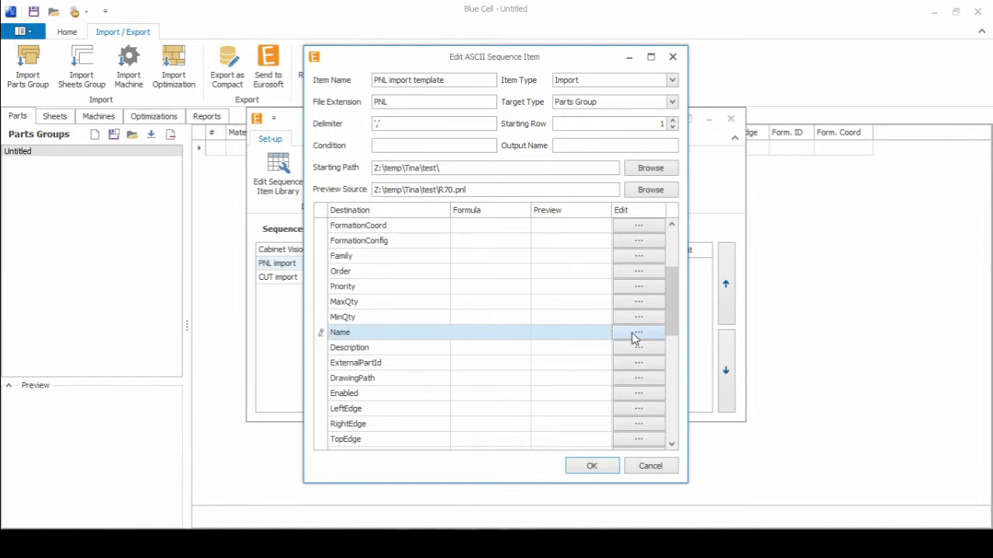
left_click(634, 339)
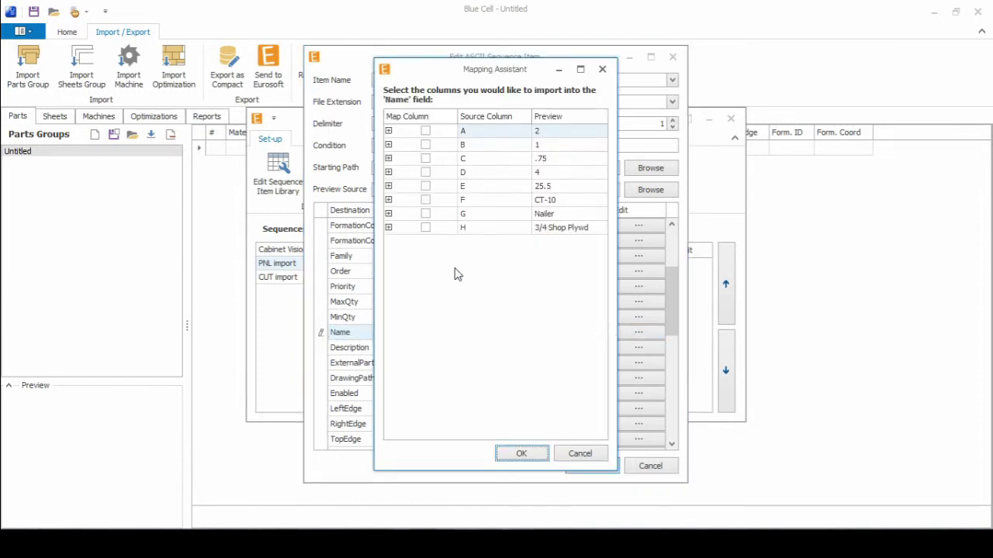
left_click(427, 216)
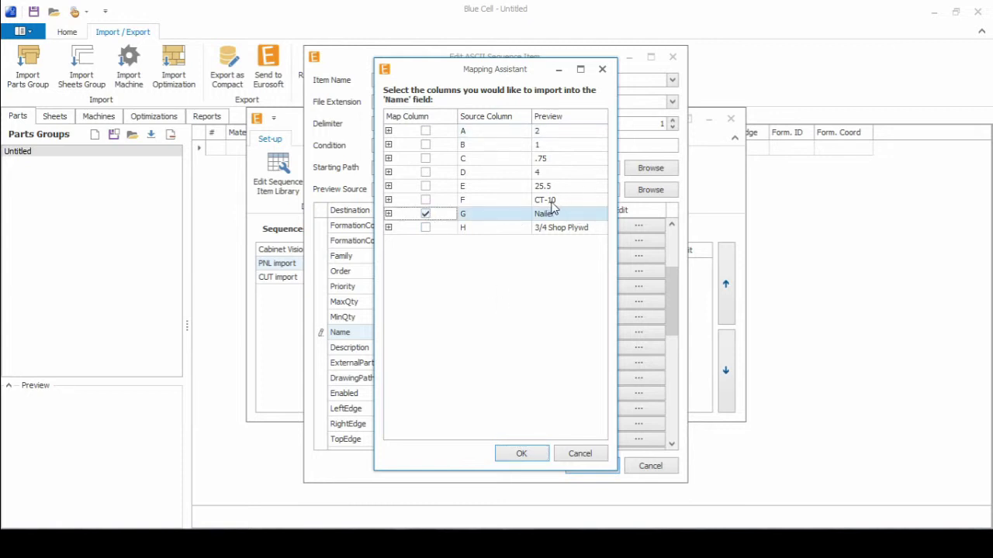
left_click(426, 201)
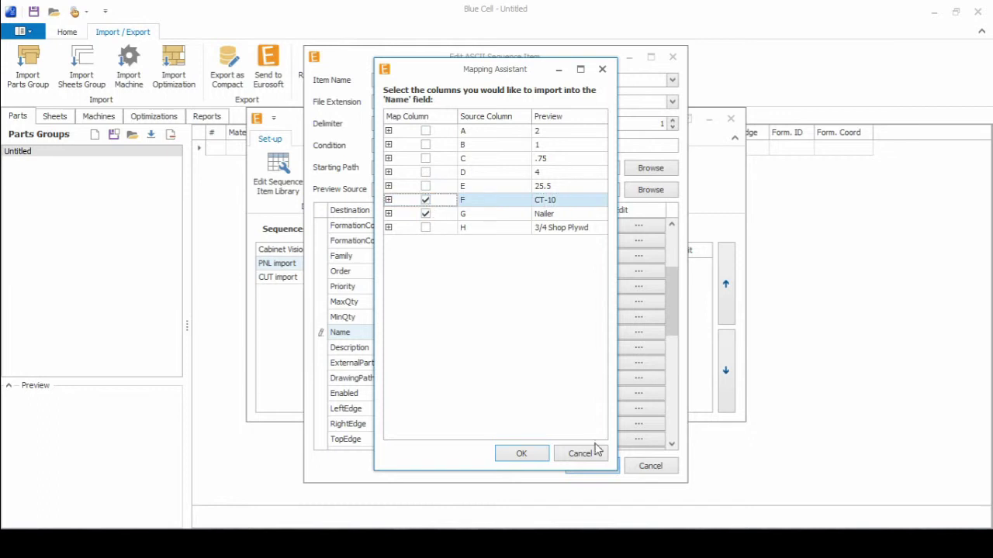
left_click(530, 456)
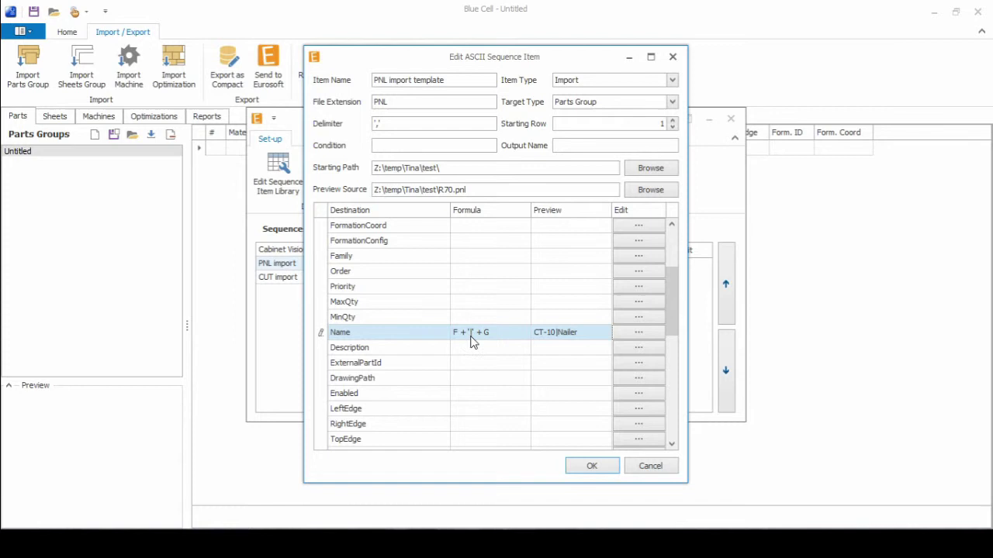
- Swap the column order in the Name field's formula so it reads G + '|' + F
left_click(508, 334)
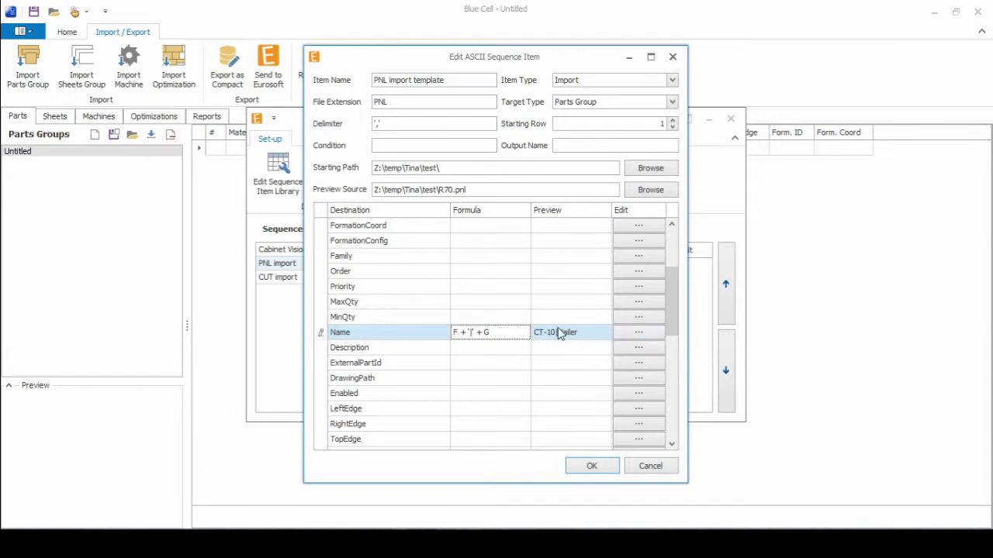
key("BackSpace")
type("G")
left_click(479, 349)
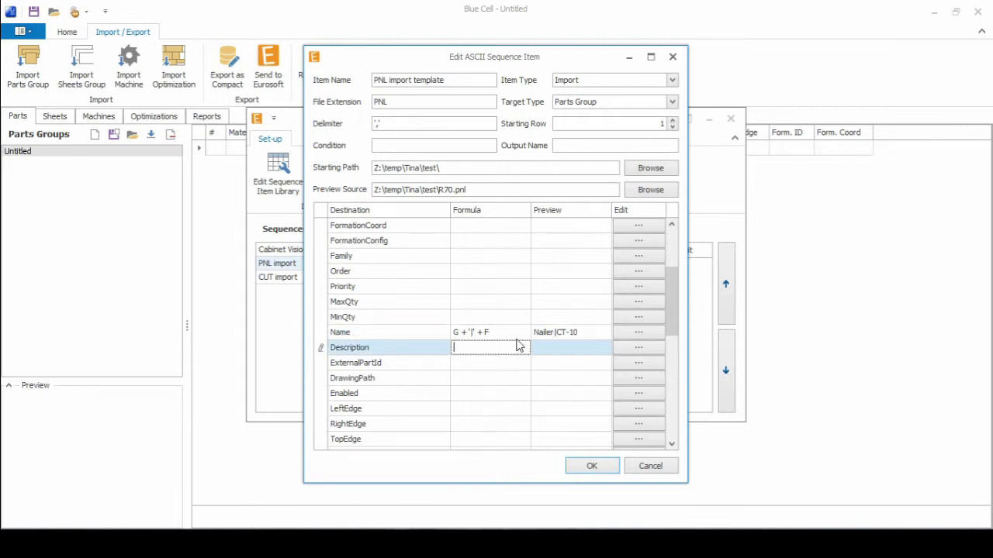
- Change the separator in the Name field's formula to a semicolon, giving G + ';' + F, and commit it
left_click(518, 335)
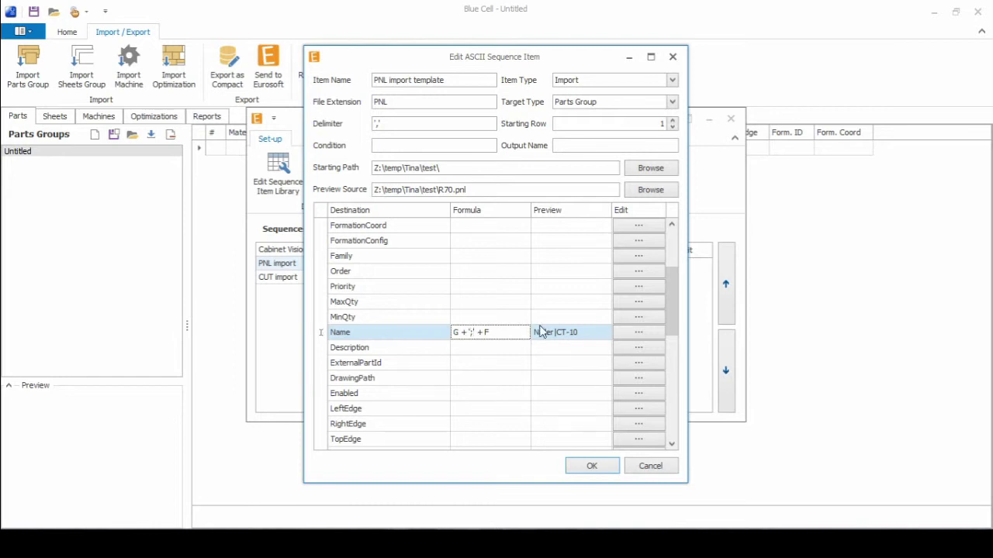
left_click(553, 348)
left_click(572, 334)
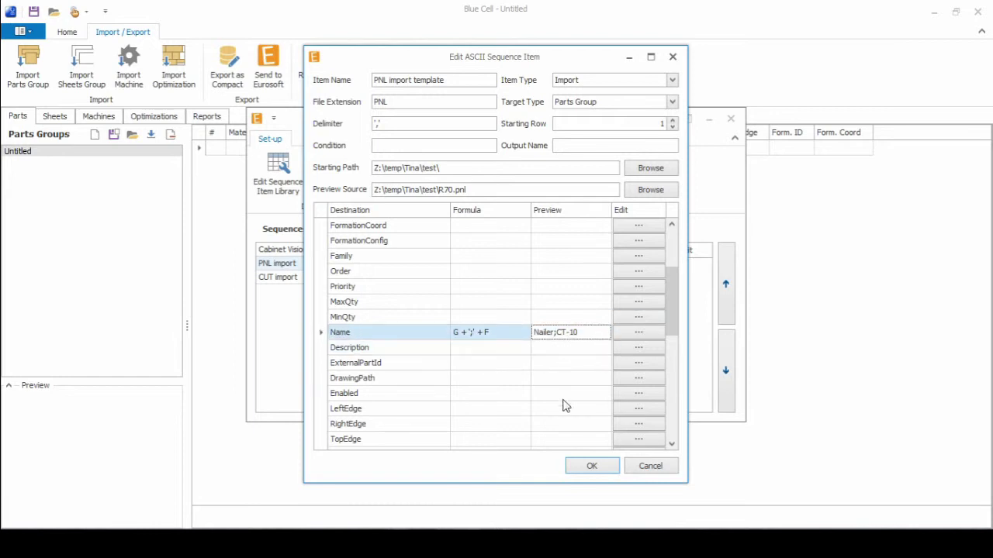
left_click(486, 338)
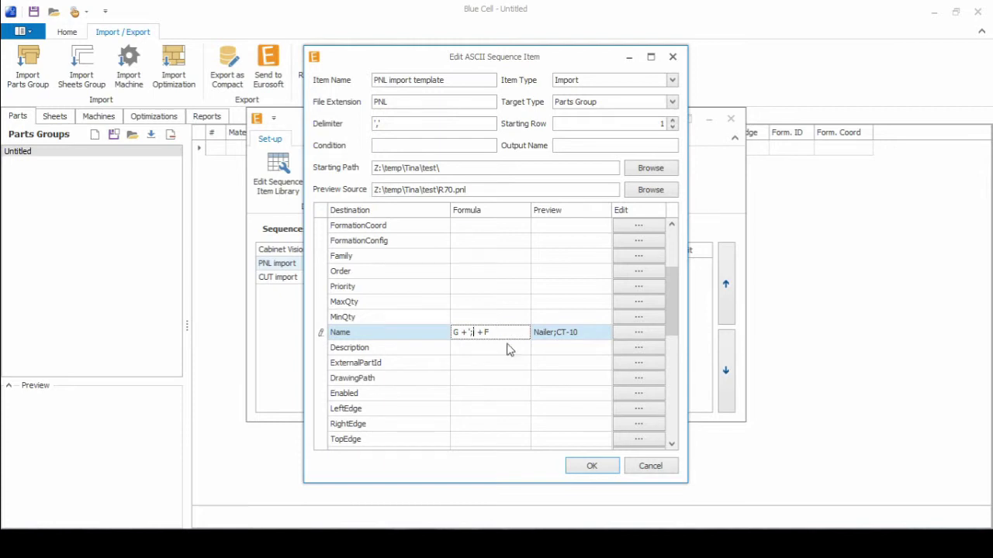
type("'")
left_click(502, 346)
left_click(513, 334)
key("Return")
- Accept the PNL import template's mappings and confirm the sequence item library
left_click_drag(668, 335, 669, 298)
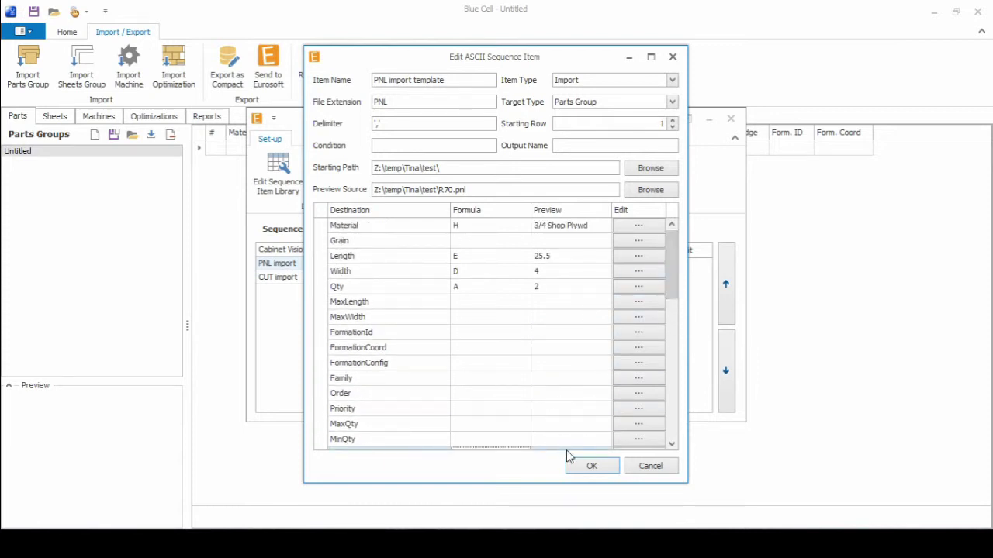
left_click(586, 466)
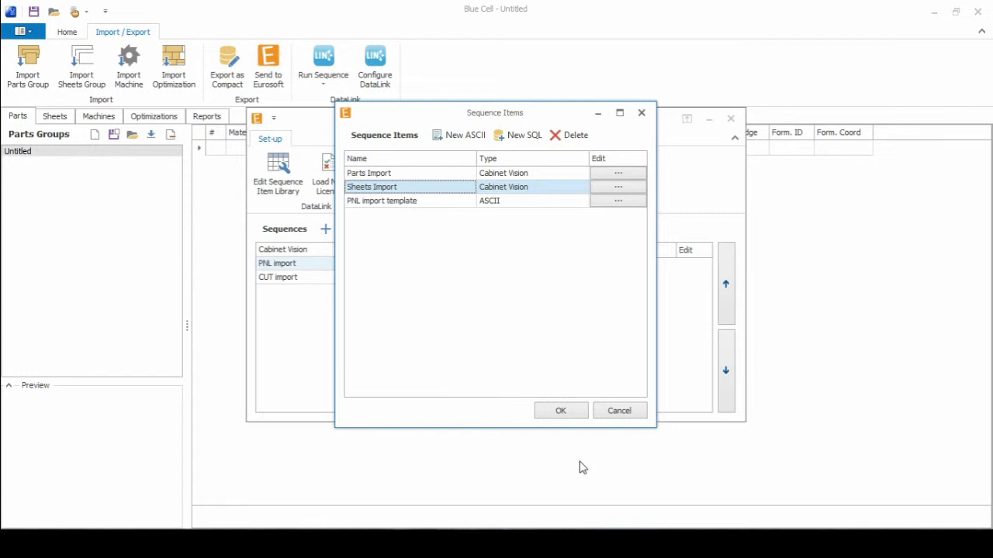
left_click(363, 204)
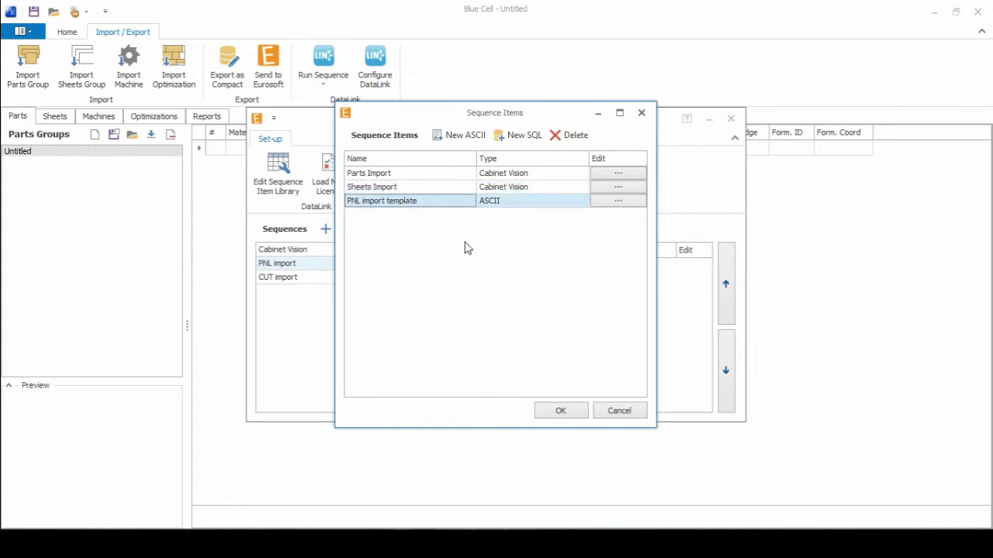
left_click(560, 415)
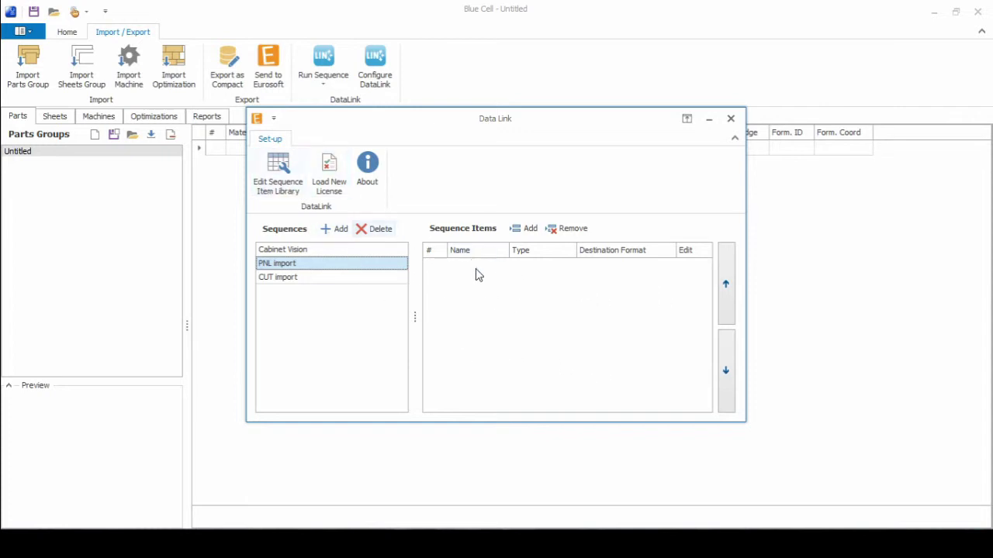
- Add the PNL import template to the PNL import sequence and review its column mappings
left_click(532, 230)
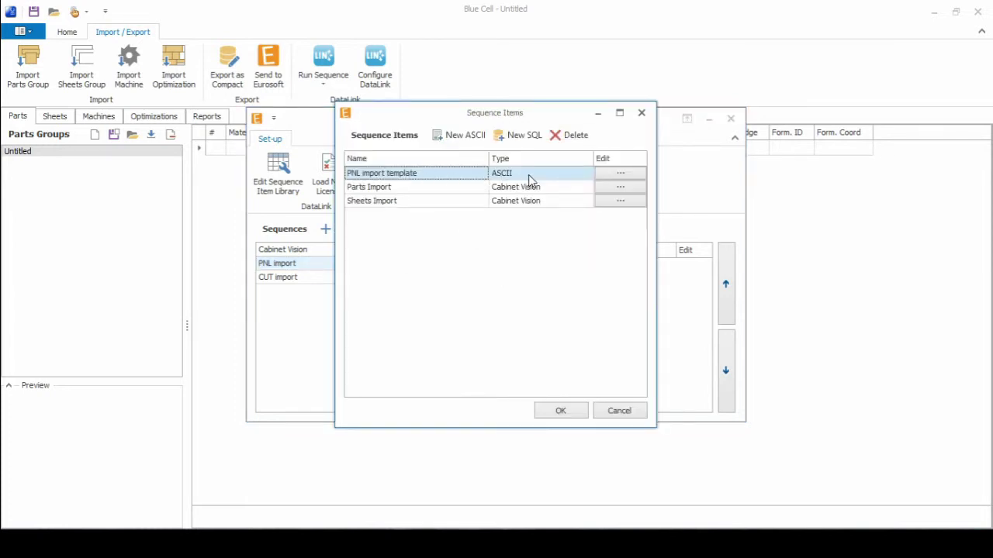
left_click(562, 412)
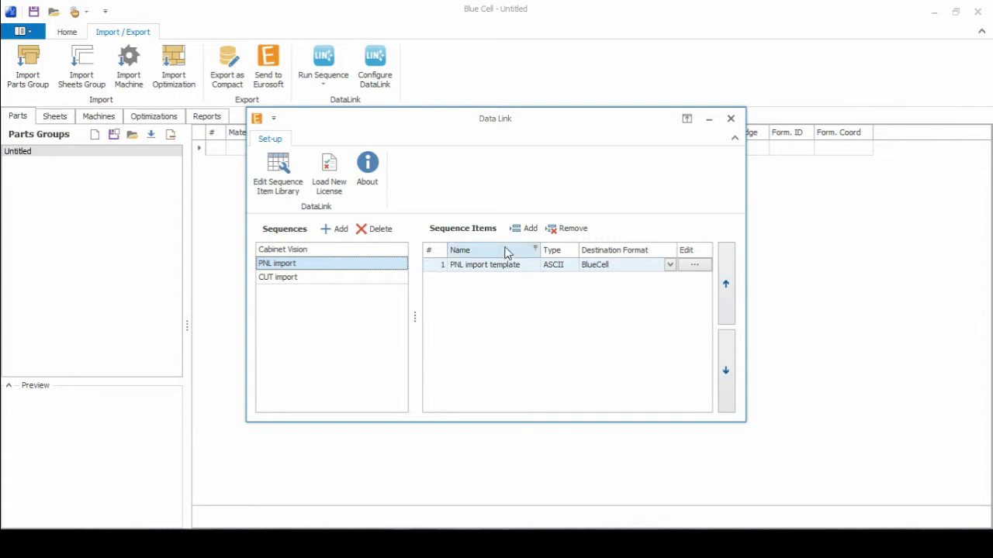
left_click(695, 268)
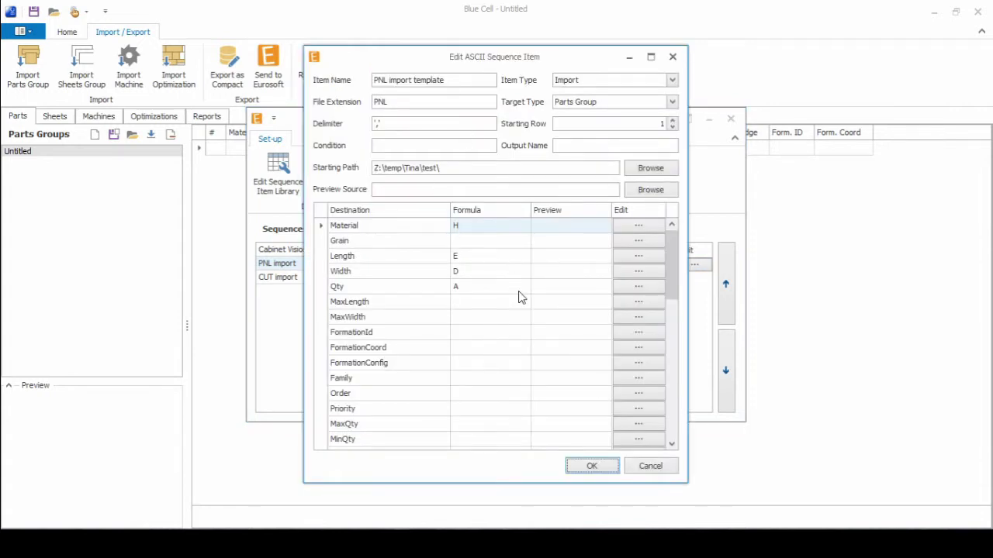
left_click_drag(674, 262, 675, 304)
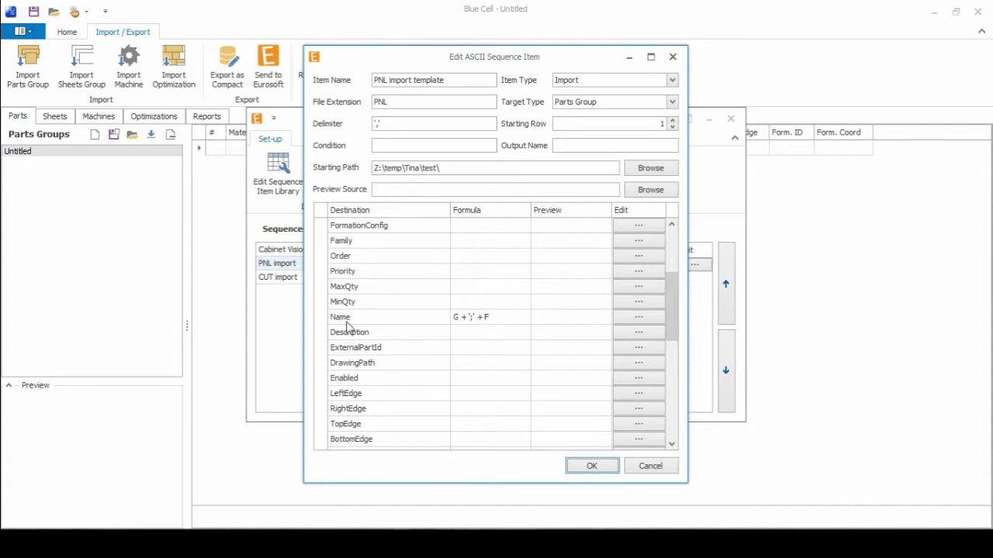
left_click_drag(676, 334, 685, 273)
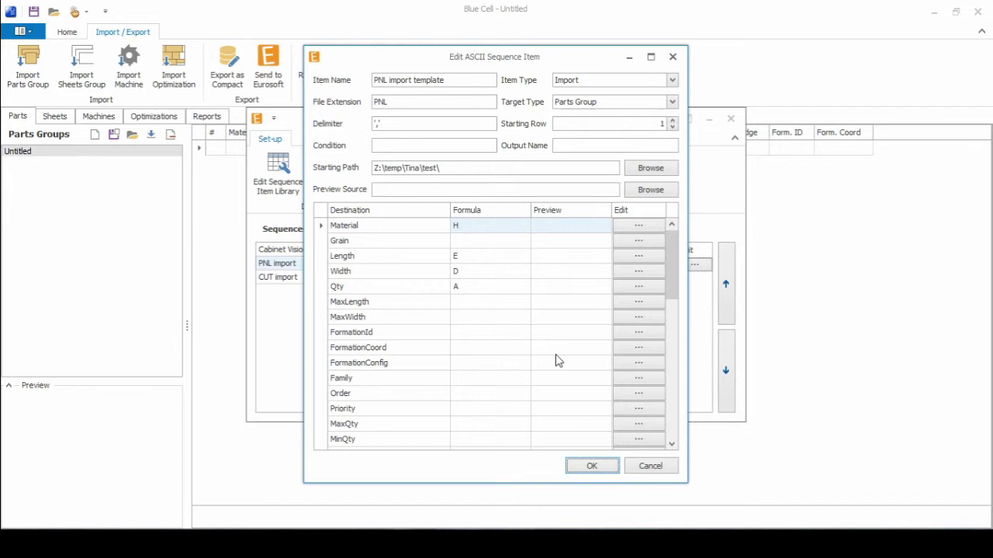
left_click(594, 466)
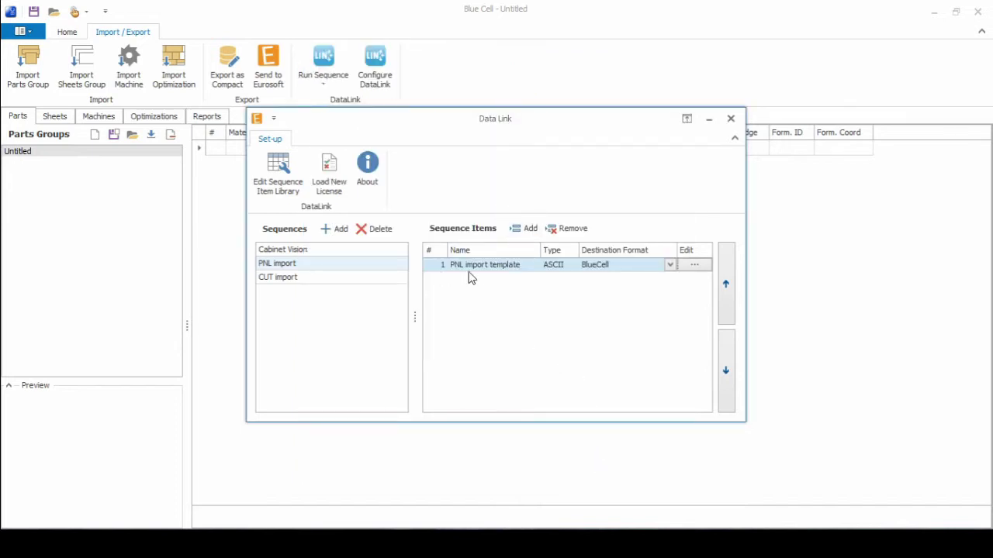
left_click(733, 121)
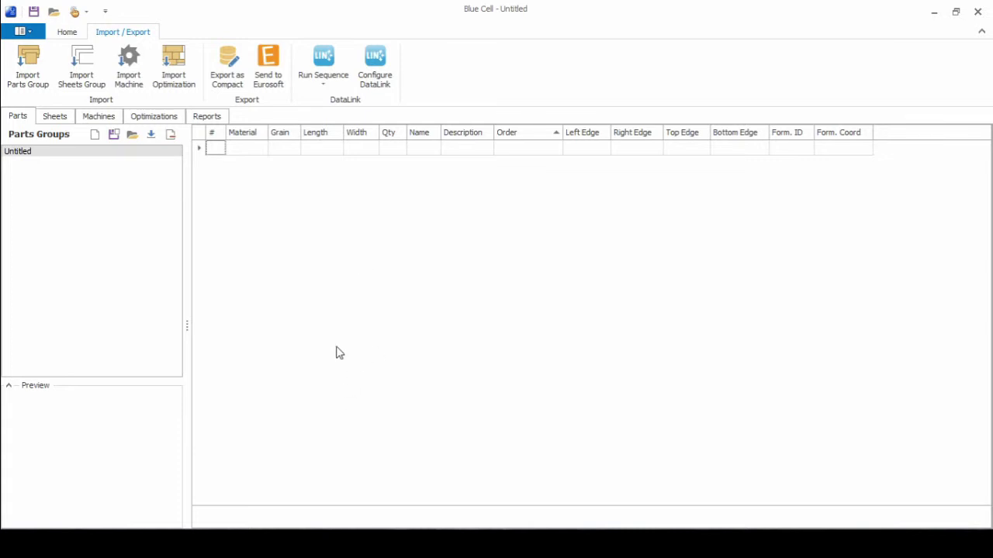
- Run the PNL import sequence on the file R70.pnl
left_click(325, 86)
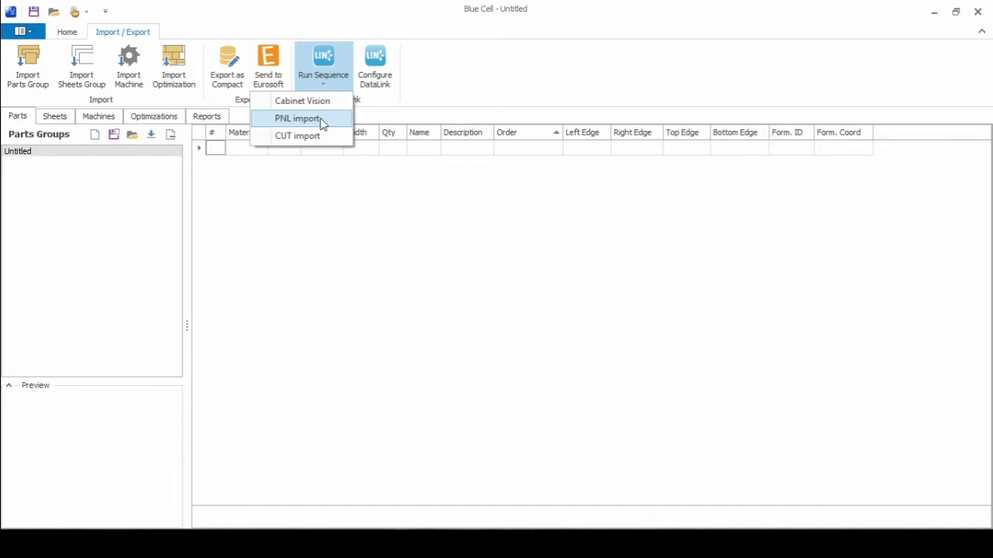
left_click(325, 125)
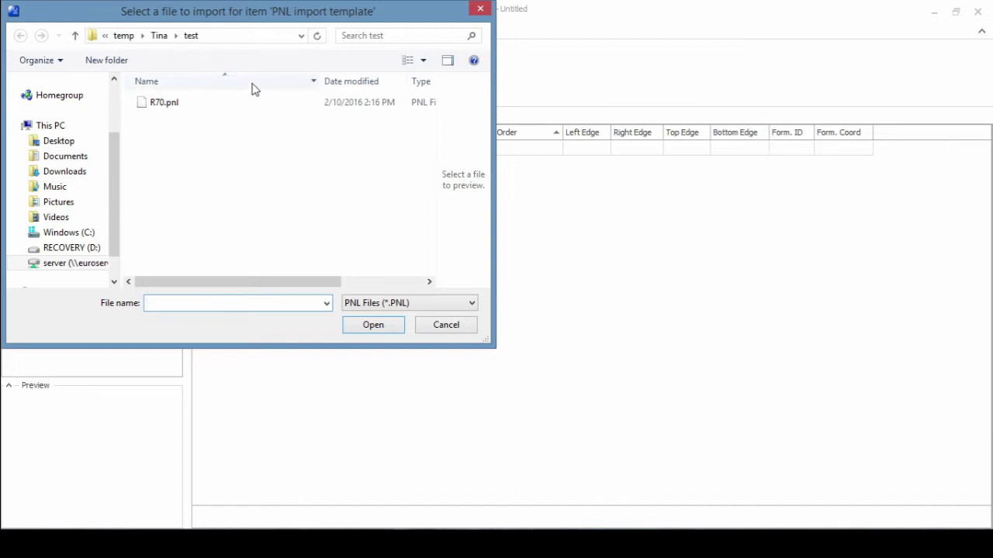
left_click(179, 107)
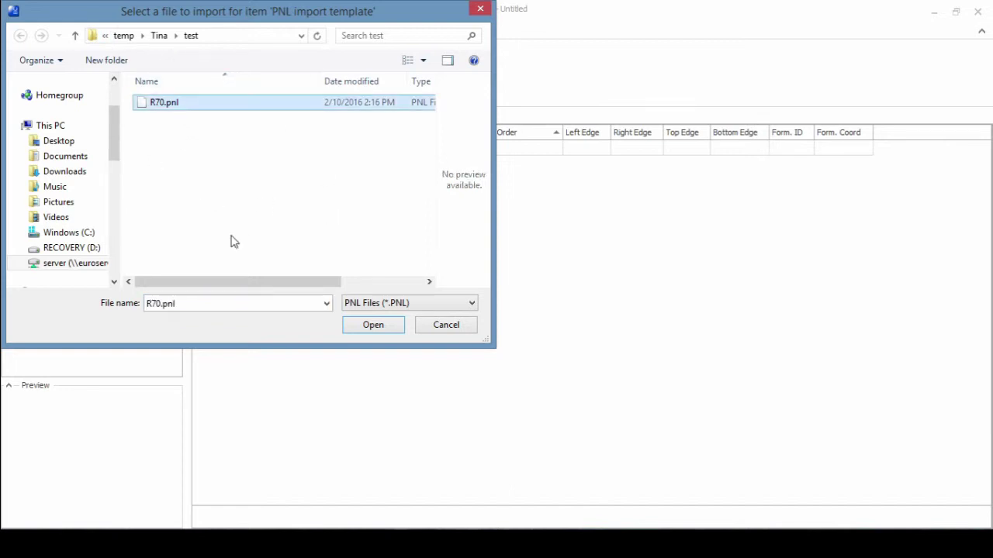
left_click(391, 326)
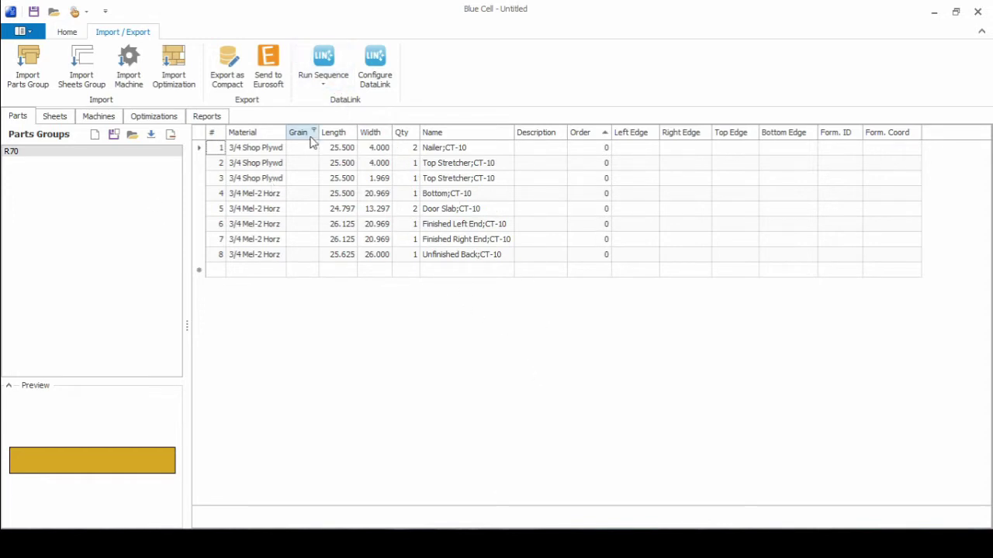
left_click(329, 83)
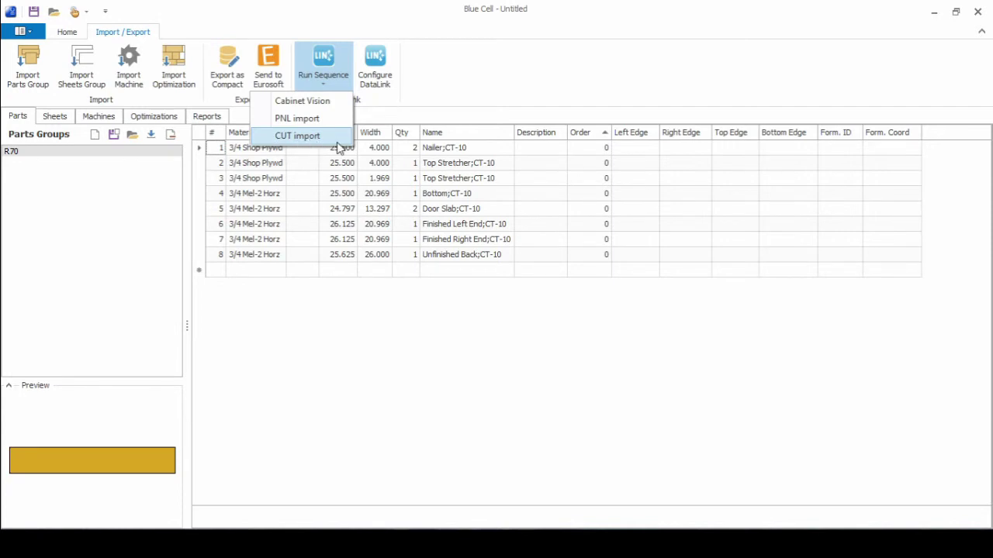
left_click(338, 314)
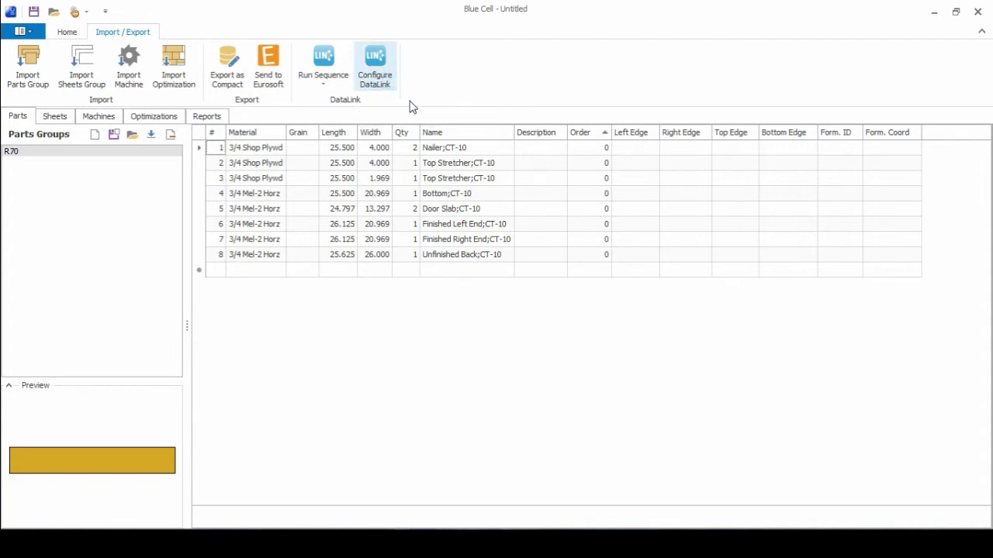
- Open the DataLink configuration and select the template item of the PNL import sequence
left_click(380, 83)
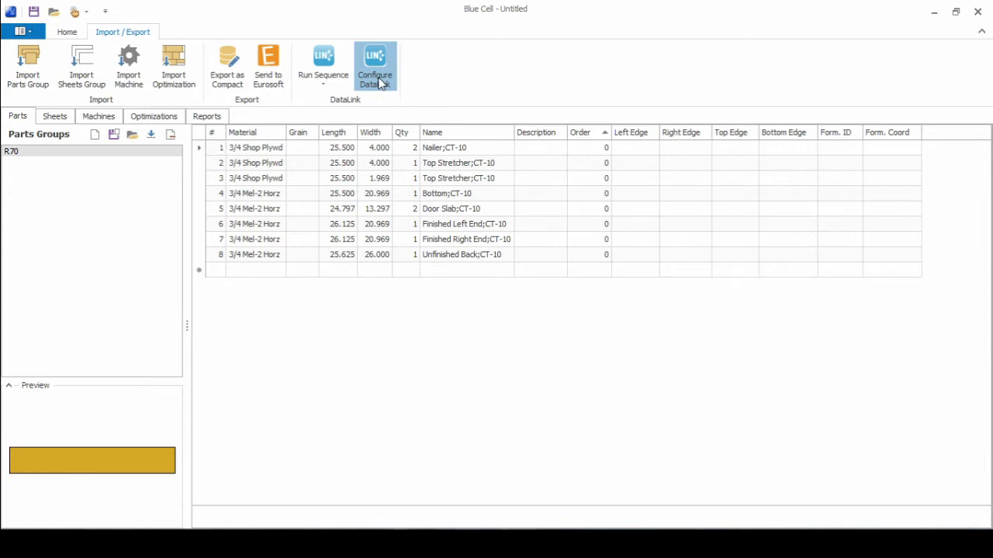
left_click(304, 265)
left_click(693, 268)
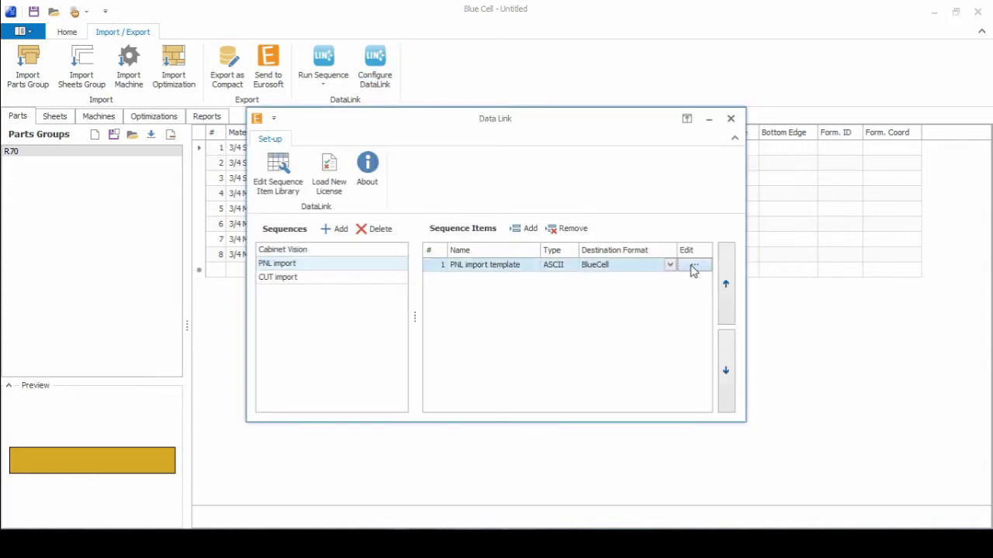
left_click(693, 268)
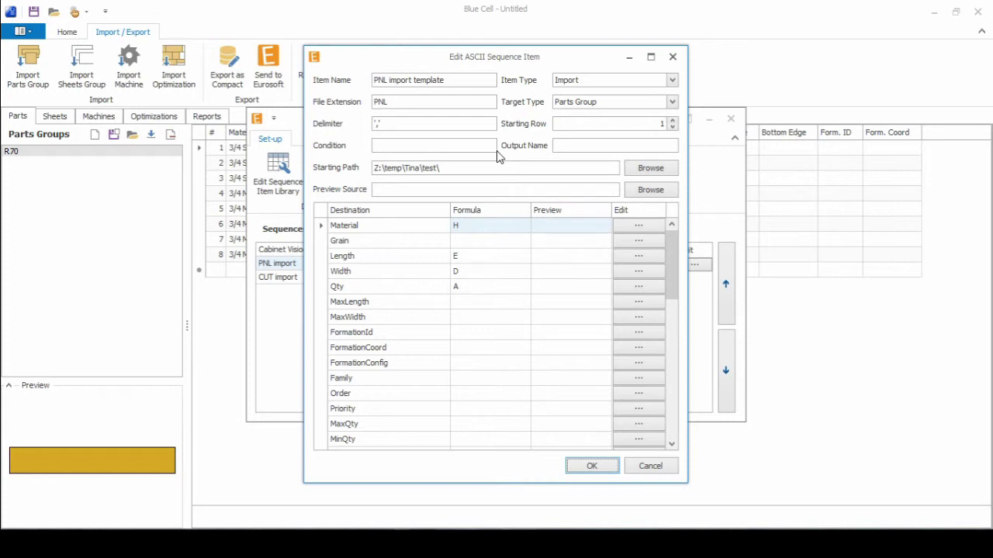
left_click(444, 148)
left_click(672, 56)
- Set the PNL import template's condition to H.startswith("3/4 Shop"), accept it and close the DataLink configuration
left_click_drag(506, 122, 590, 127)
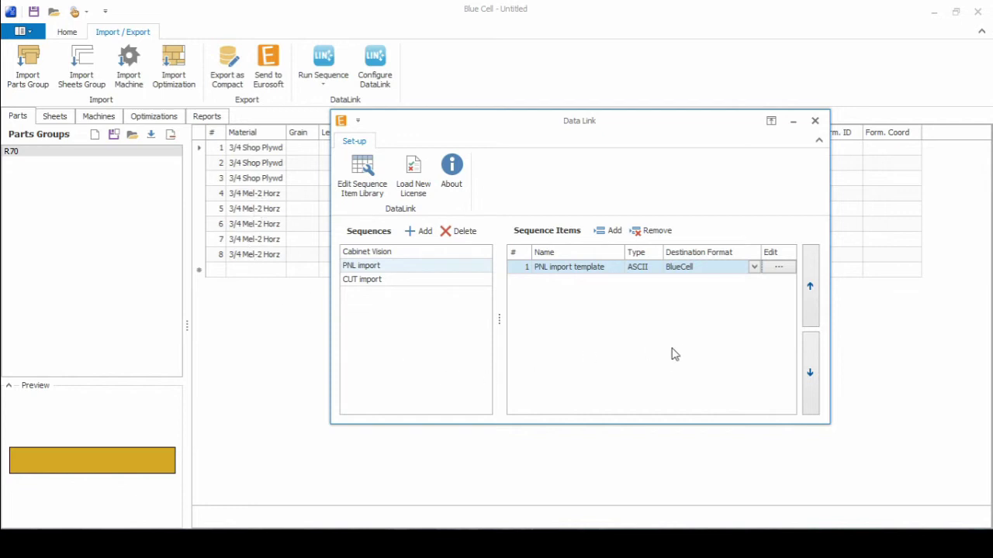
left_click(565, 271)
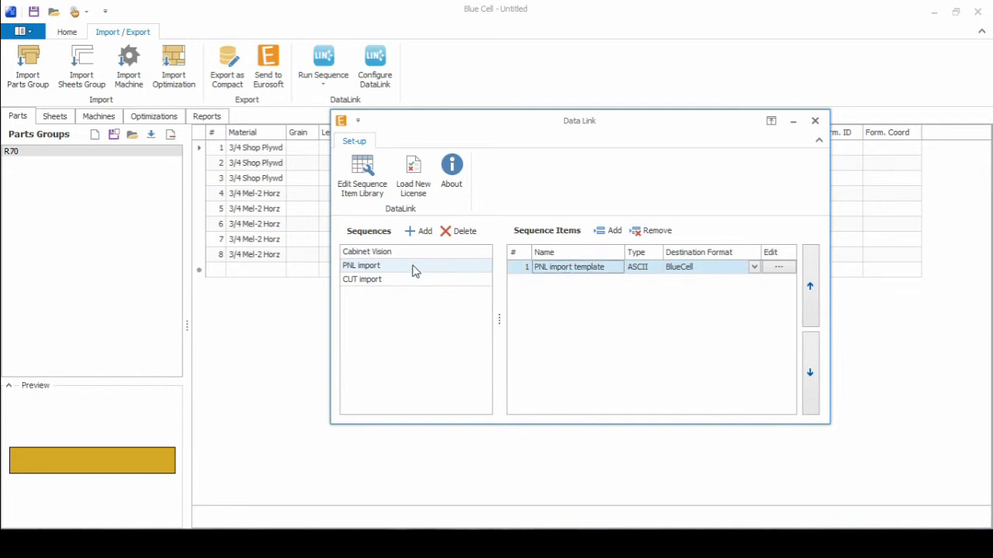
left_click(442, 266)
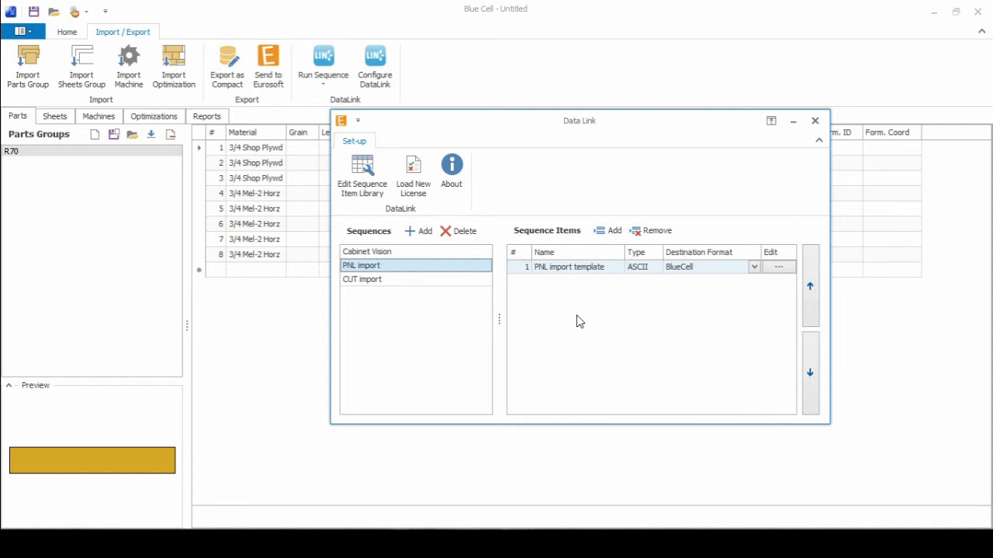
left_click(778, 267)
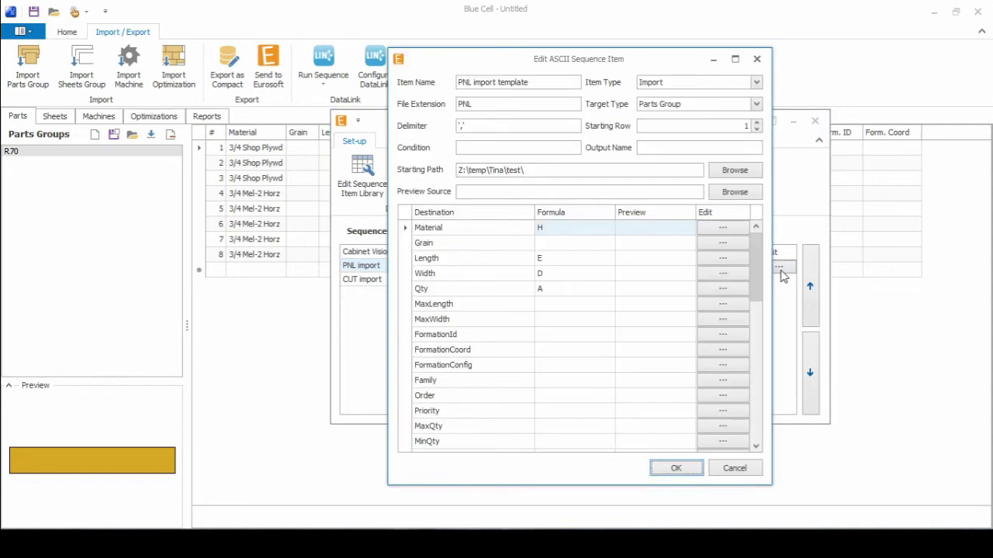
left_click(500, 149)
type("H.startswith")
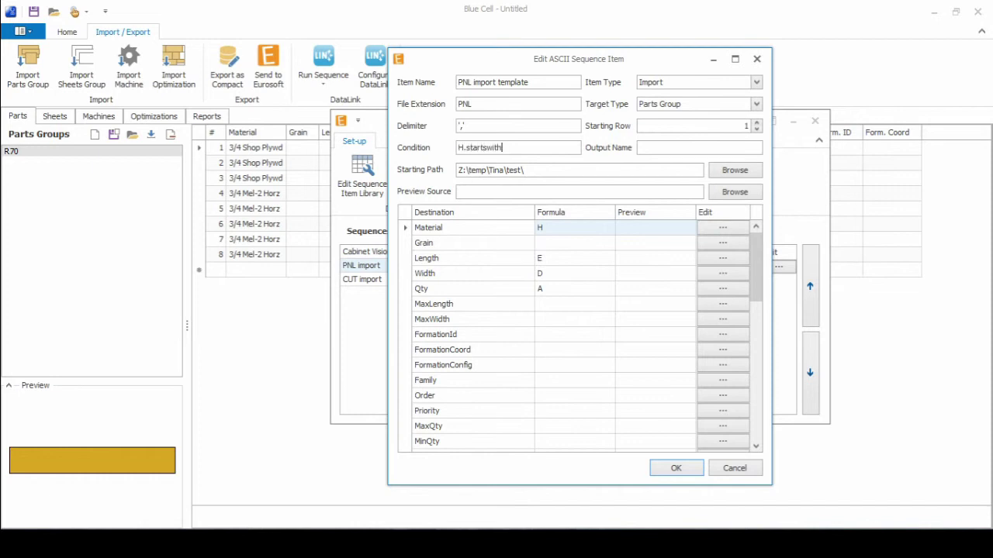
type("(\"3/4 Shop\")")
left_click(690, 473)
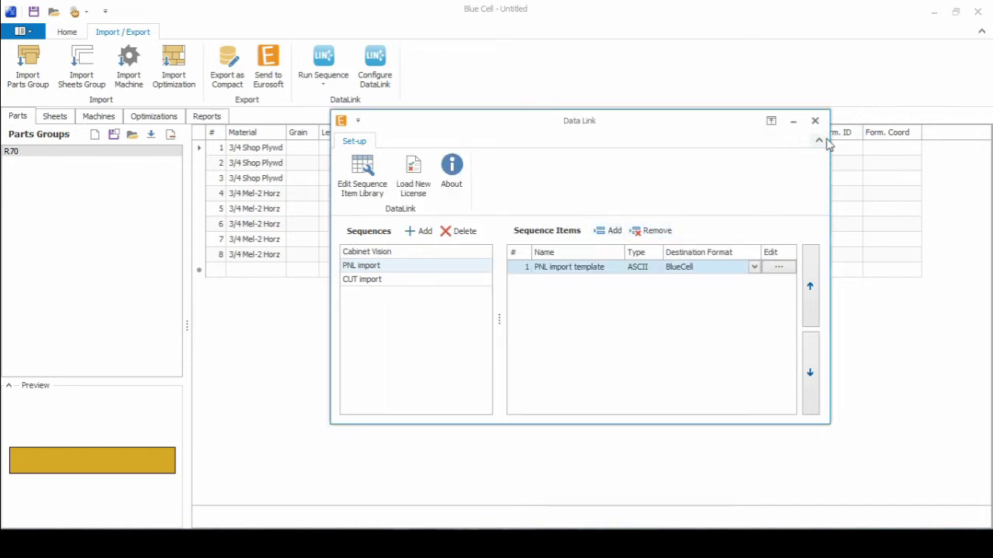
left_click(815, 121)
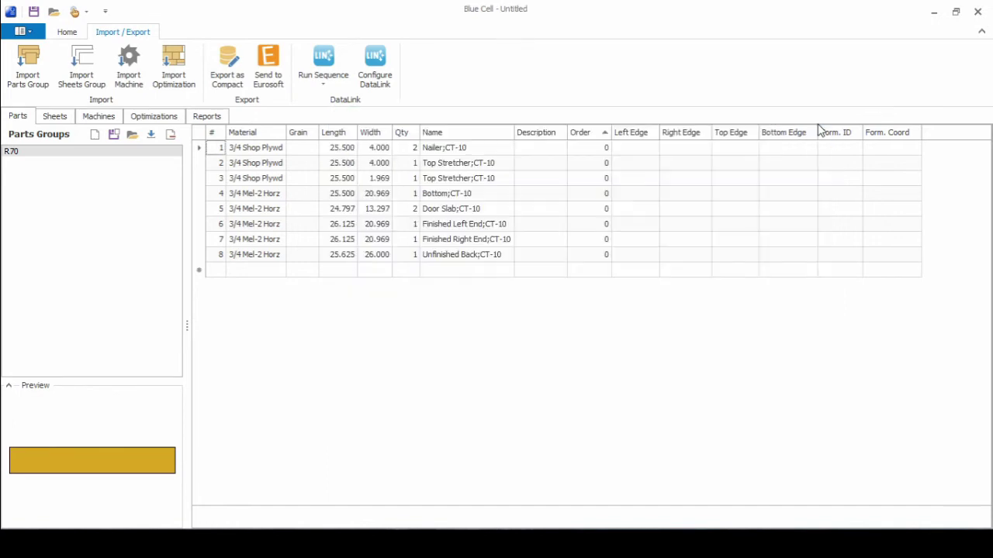
- Delete the R70 parts group and run the PNL import sequence again on R70.pnl
left_click(62, 152)
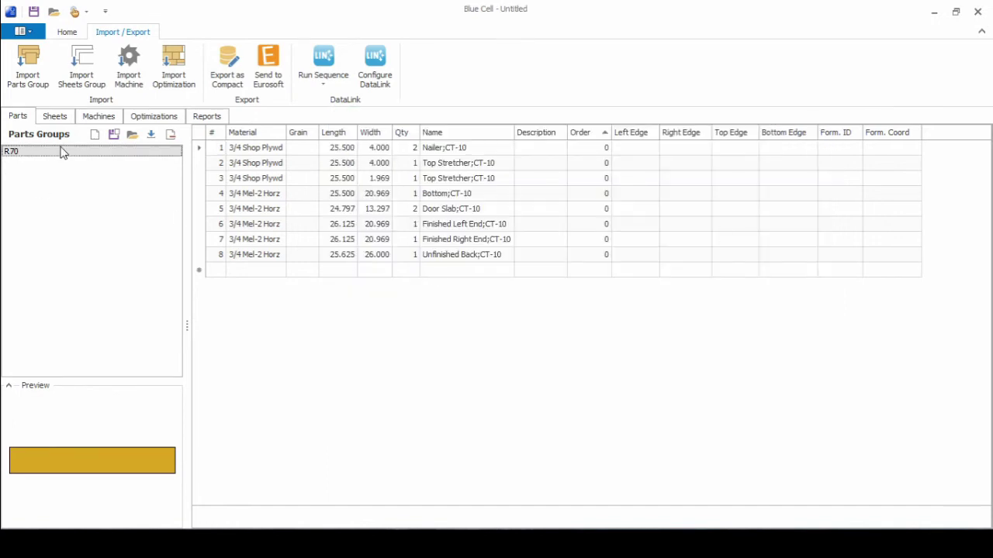
left_click(172, 136)
left_click(331, 60)
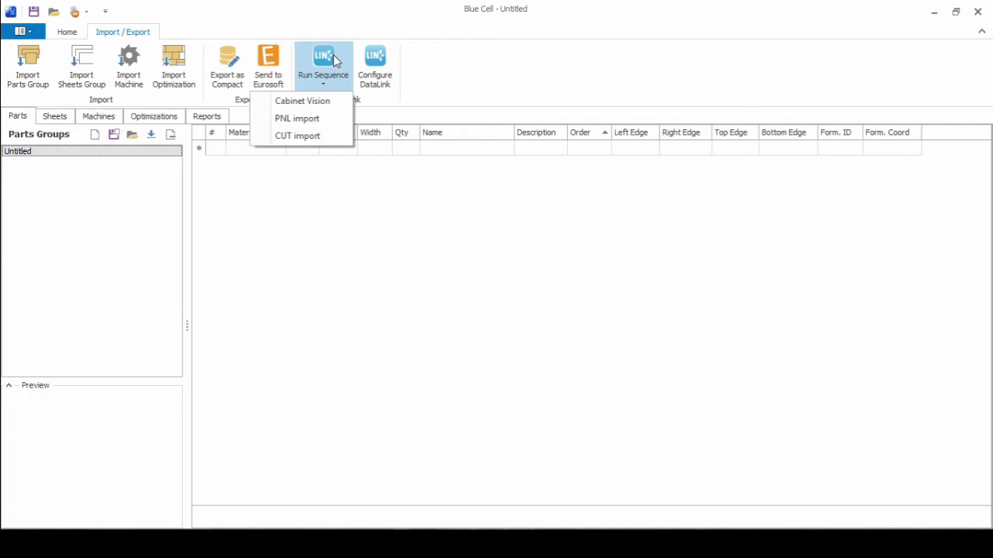
left_click(322, 125)
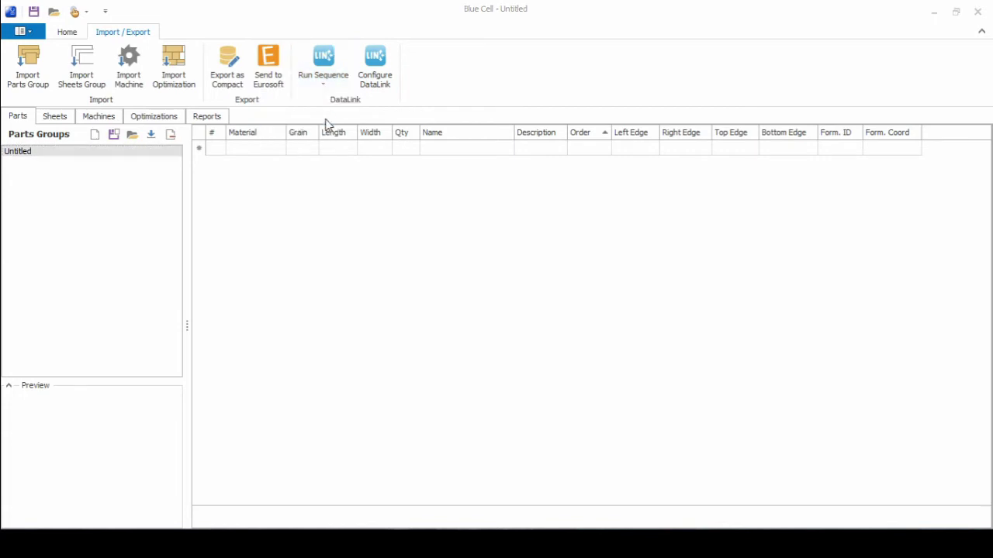
left_click(155, 108)
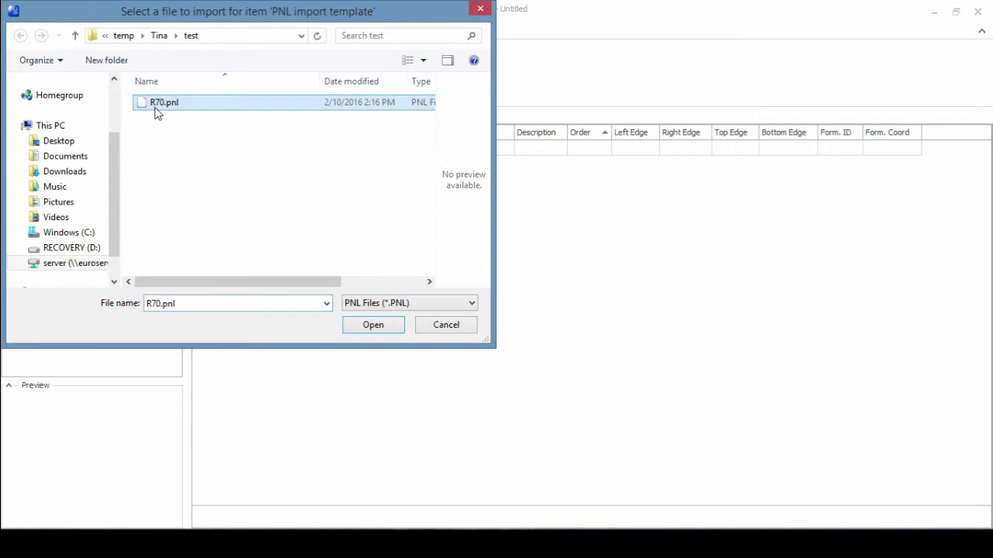
left_click(373, 324)
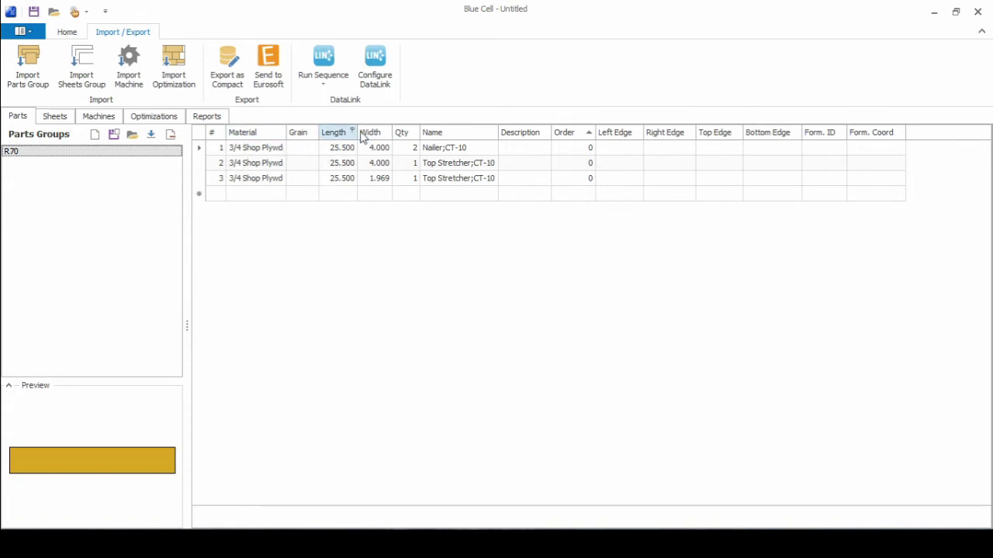
- Extend the PNL import template's condition in the DataLink configuration to H.startswith("3/4 Shop") and E == "25", accept it and close the configuration
left_click(380, 85)
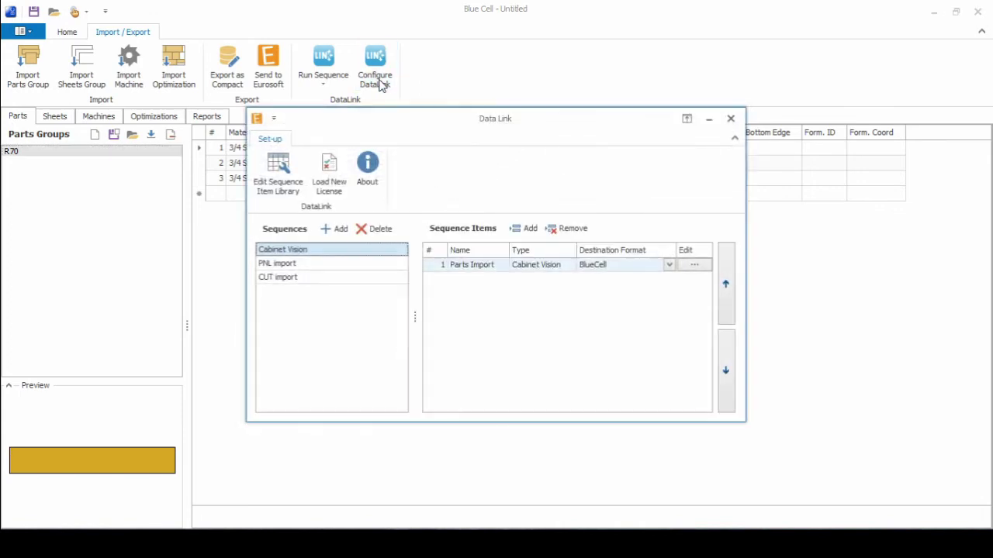
left_click(371, 265)
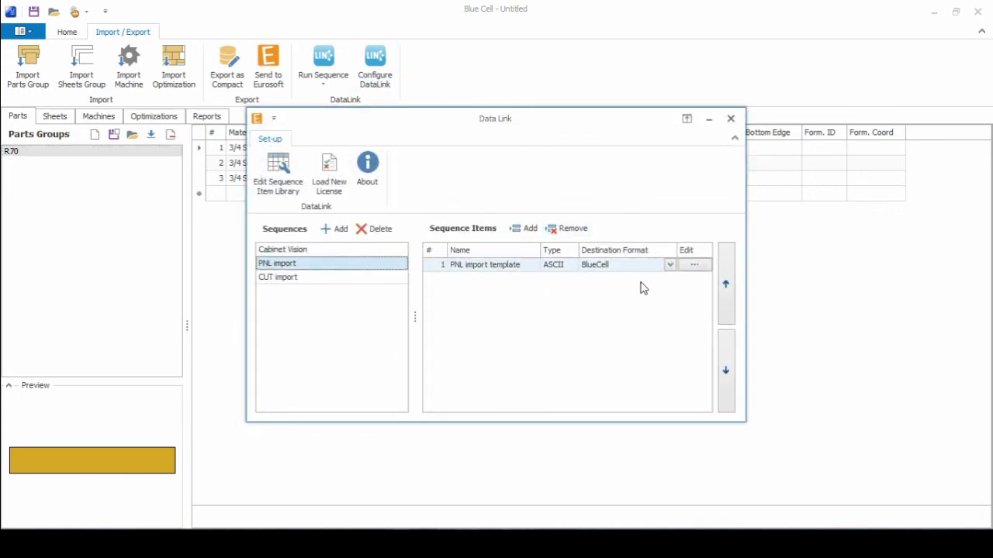
left_click(703, 267)
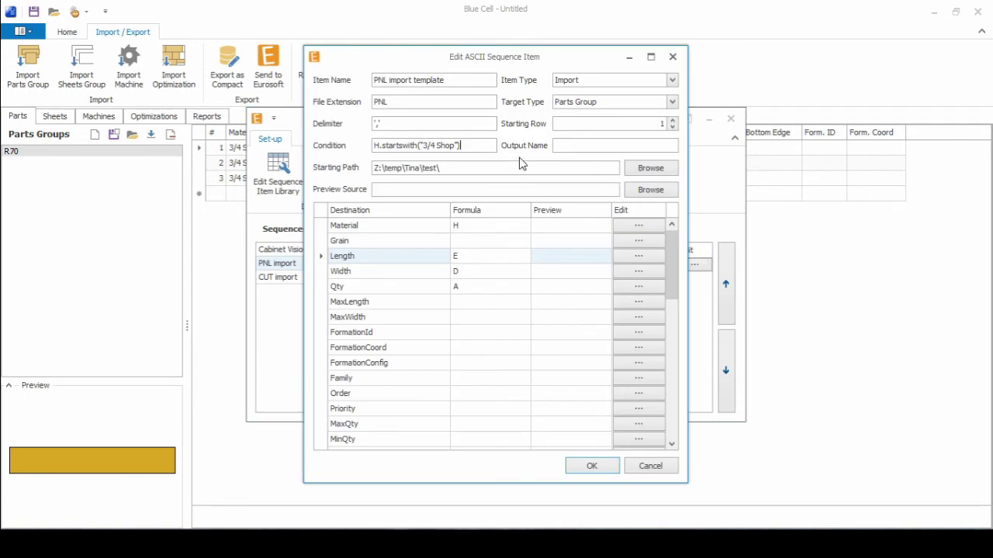
type("and E ==")
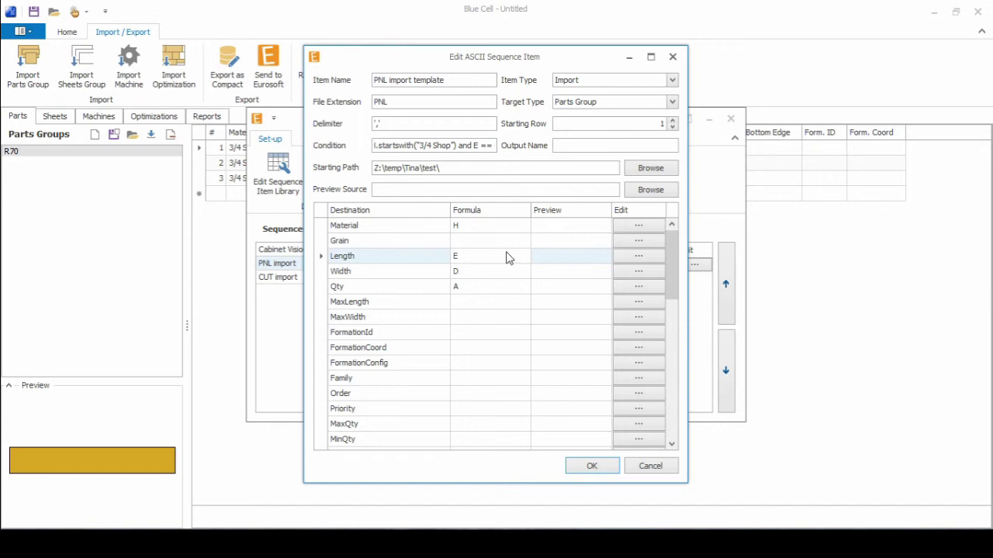
type(" 25")
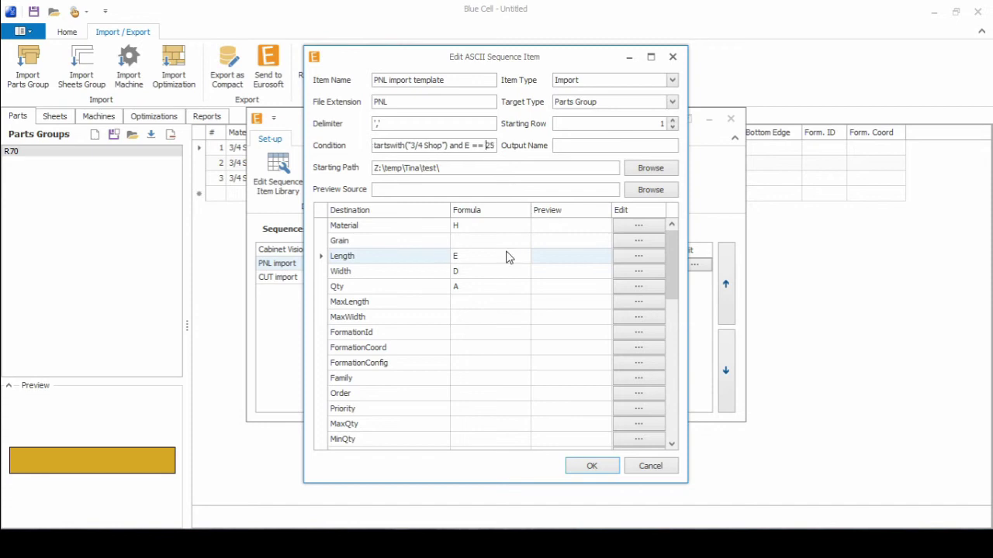
key("Left")
key("Left")
type("\"25")
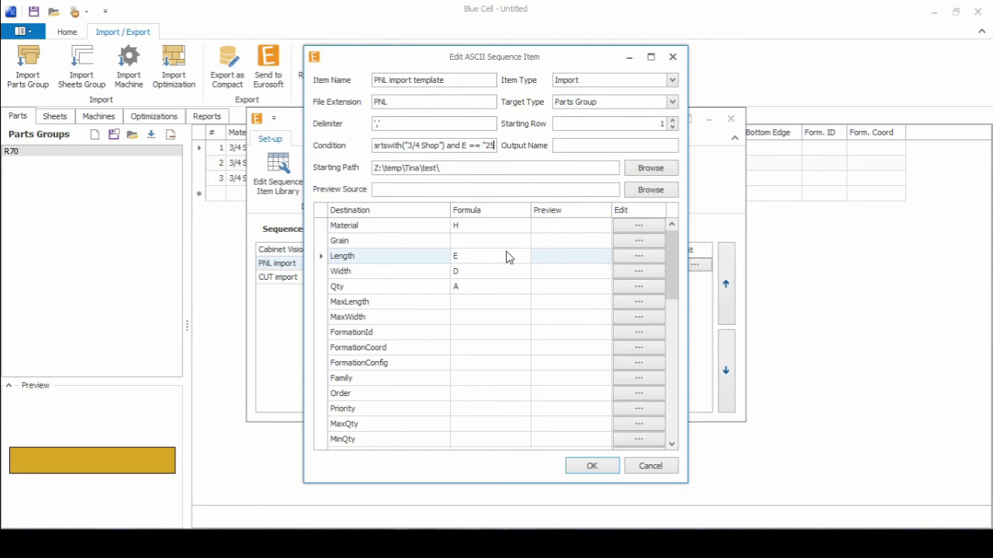
type("\"")
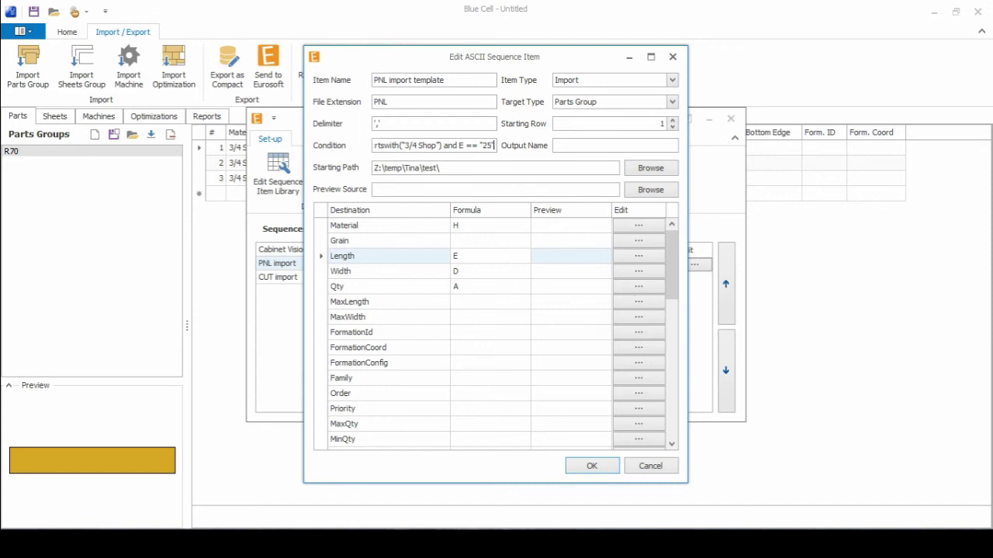
left_click(581, 466)
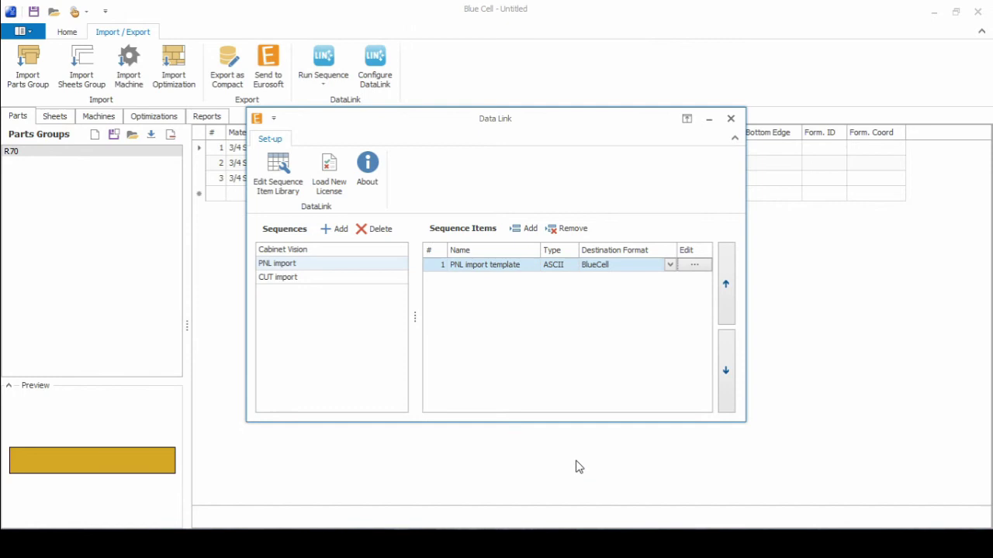
left_click(731, 118)
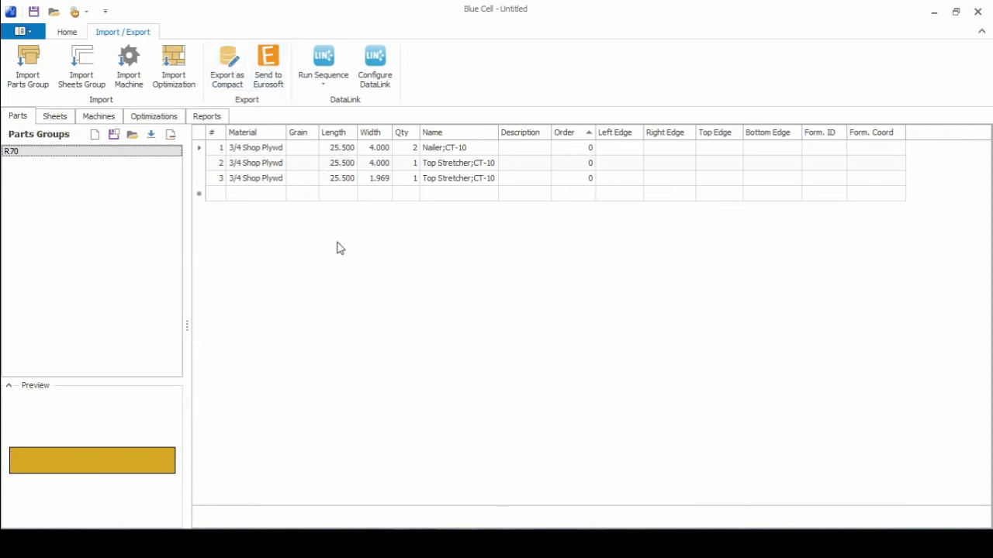
- Delete the R70 parts group and rerun the PNL import sequence on R70.pnl with the combined material and length condition
left_click(326, 83)
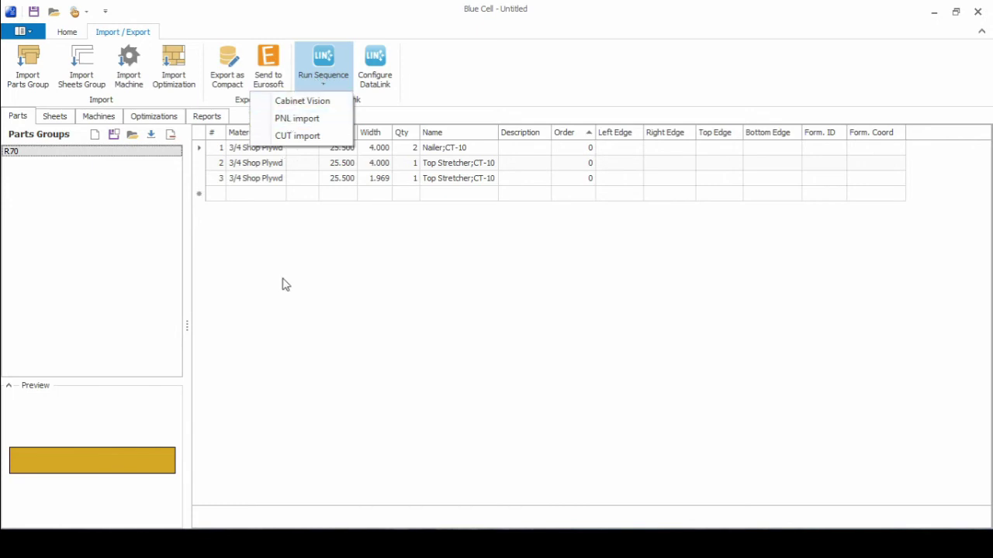
left_click(170, 135)
left_click(314, 80)
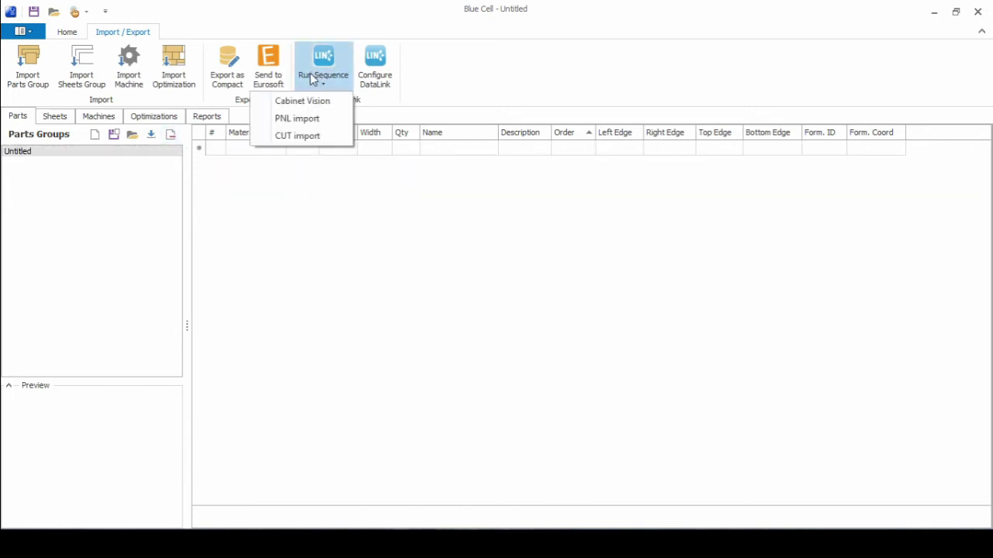
left_click(299, 120)
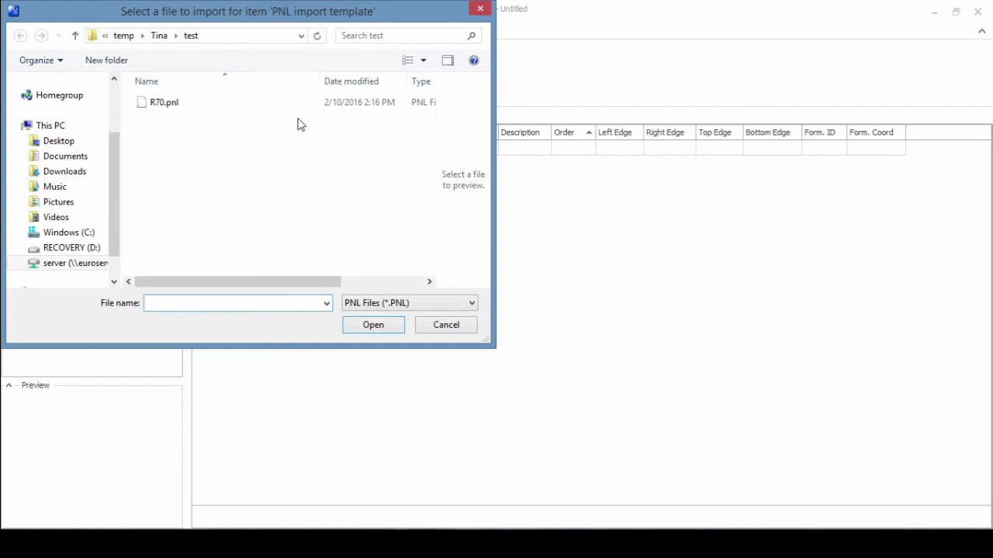
left_click(177, 103)
left_click(376, 329)
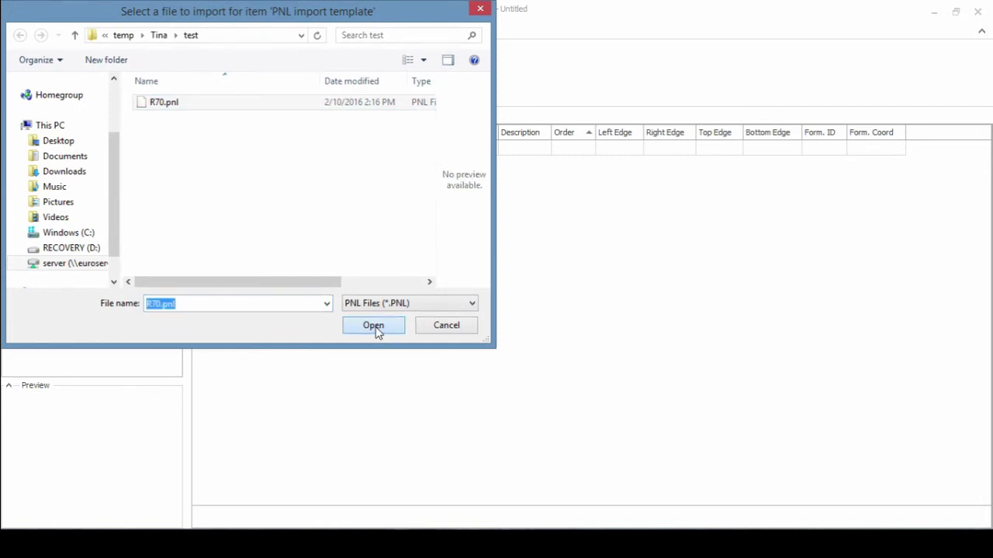